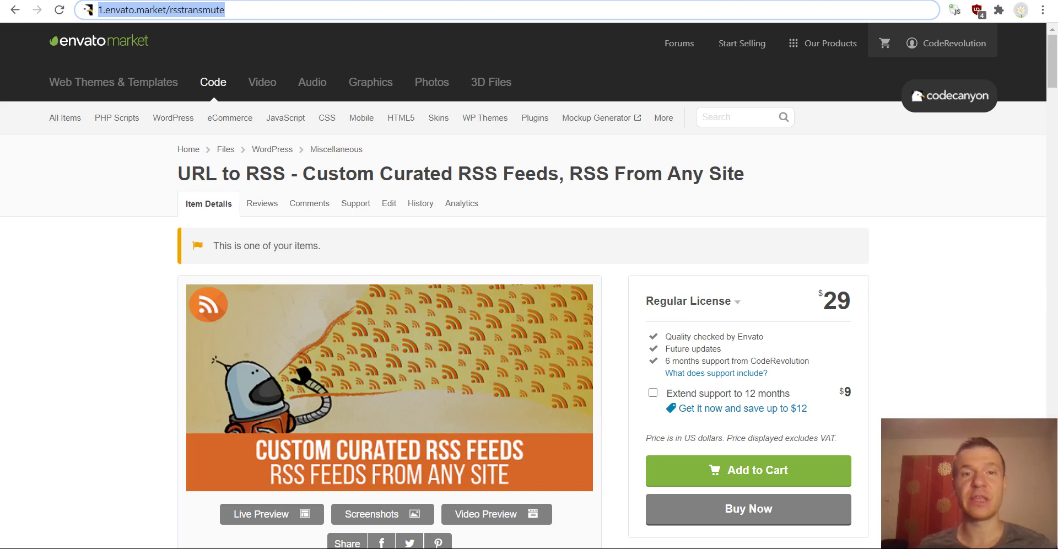
- Switch from the CodeCanyon URL to RSS item page to the TipRanks News page
left_click(22, 383)
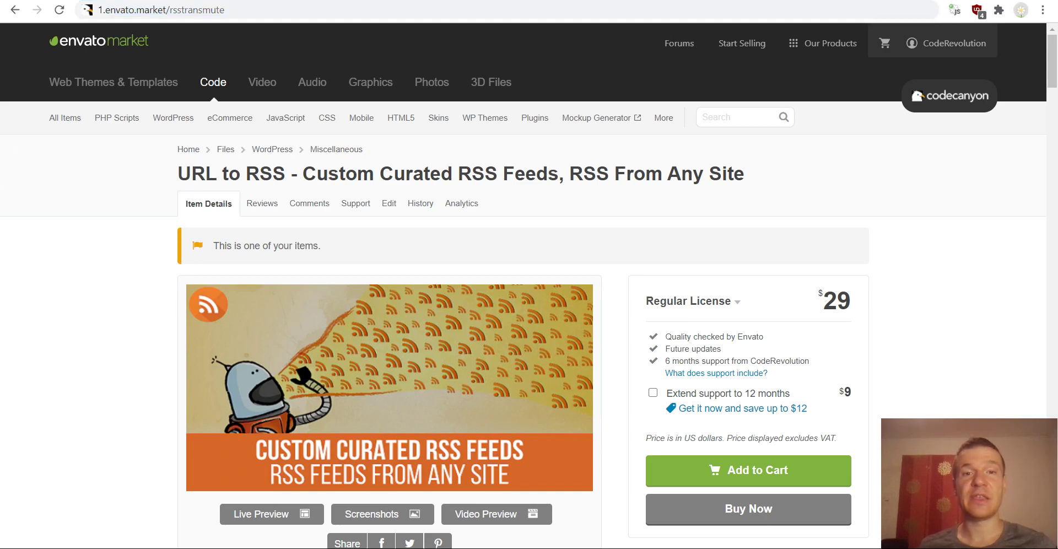
left_click(358, 1)
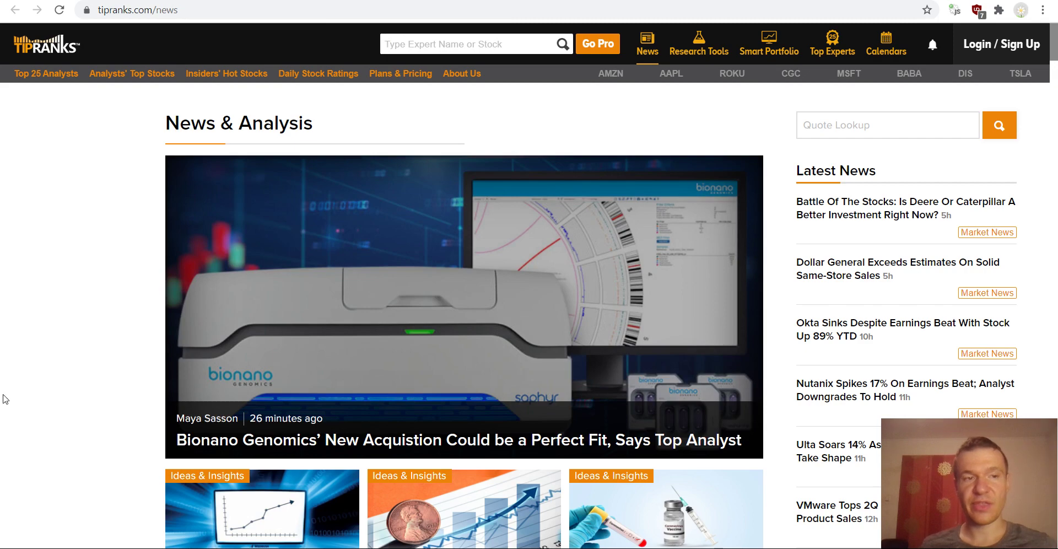
- Browse the TipRanks news article list and copy the tipranks.com/news address
scroll(7, 388, "down", 4)
scroll(2, 128, "up", 4)
scroll(28, 227, "down", 1)
scroll(28, 227, "down", 3)
scroll(85, 229, "down", 3)
scroll(85, 229, "down", 2)
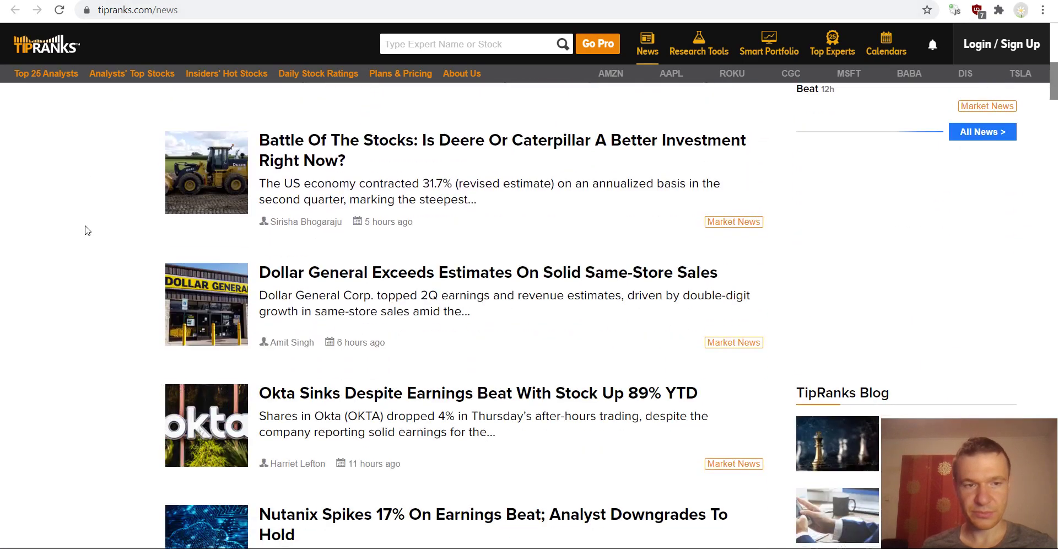
scroll(83, 230, "down", 2)
scroll(83, 230, "up", 8)
scroll(78, 235, "up", 4)
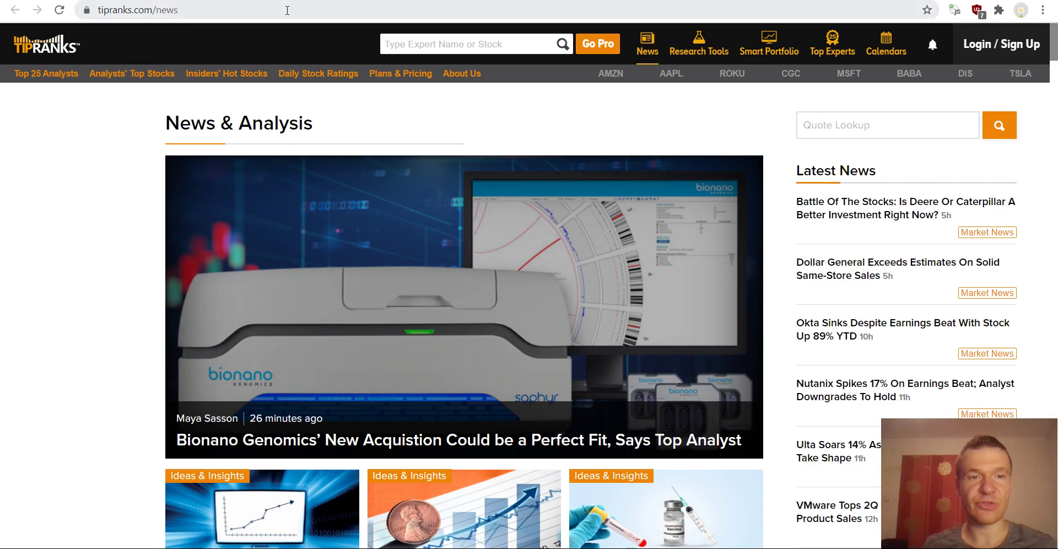
left_click(287, 10)
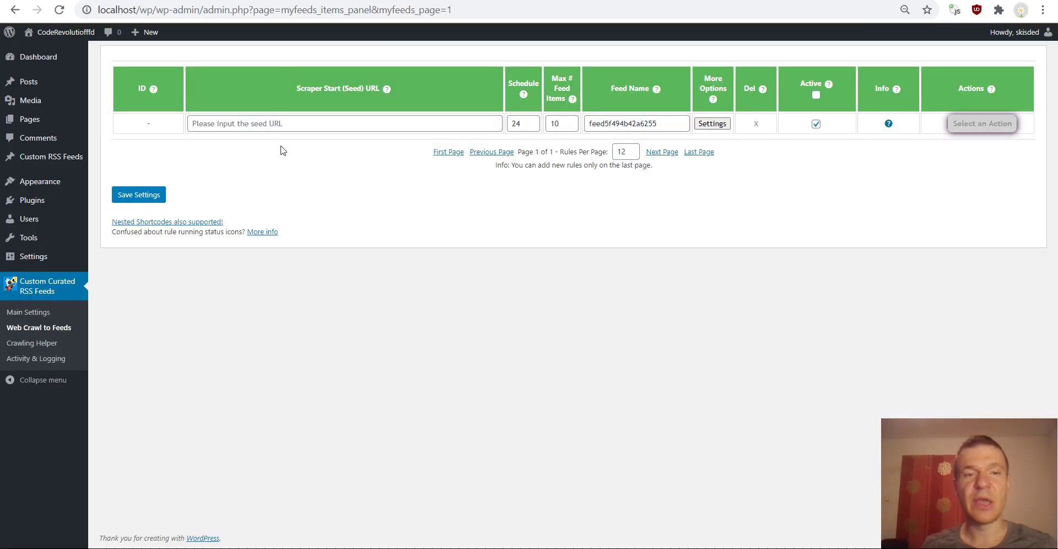
left_click(285, 121)
type("https://www.tipranks.com/news")
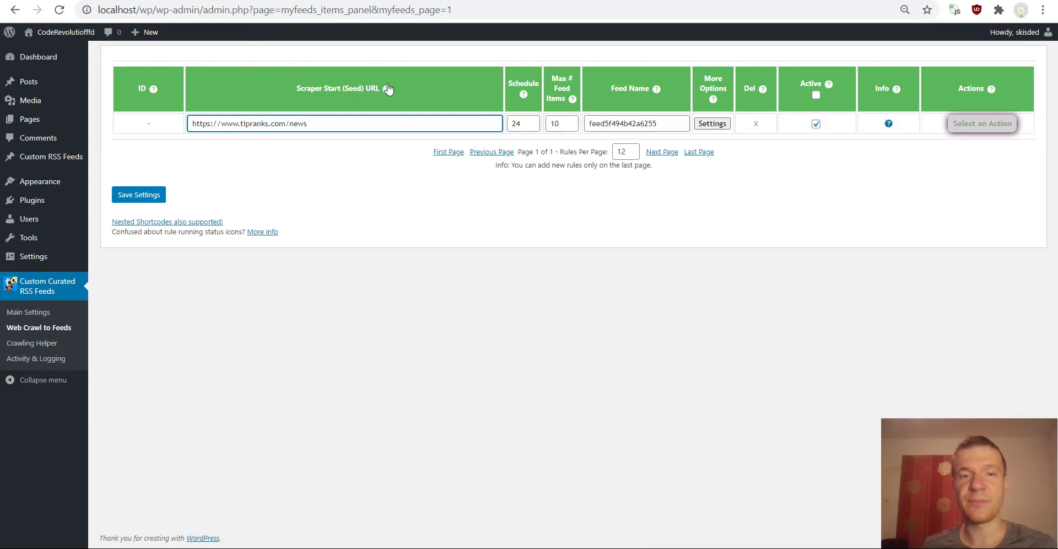
mouse_move(559, 123)
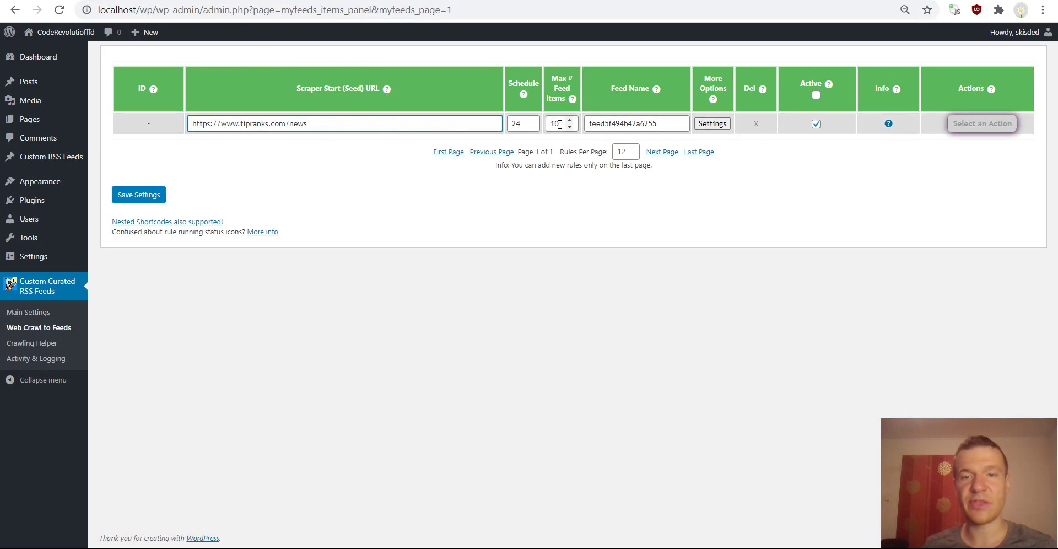
double_click(604, 127)
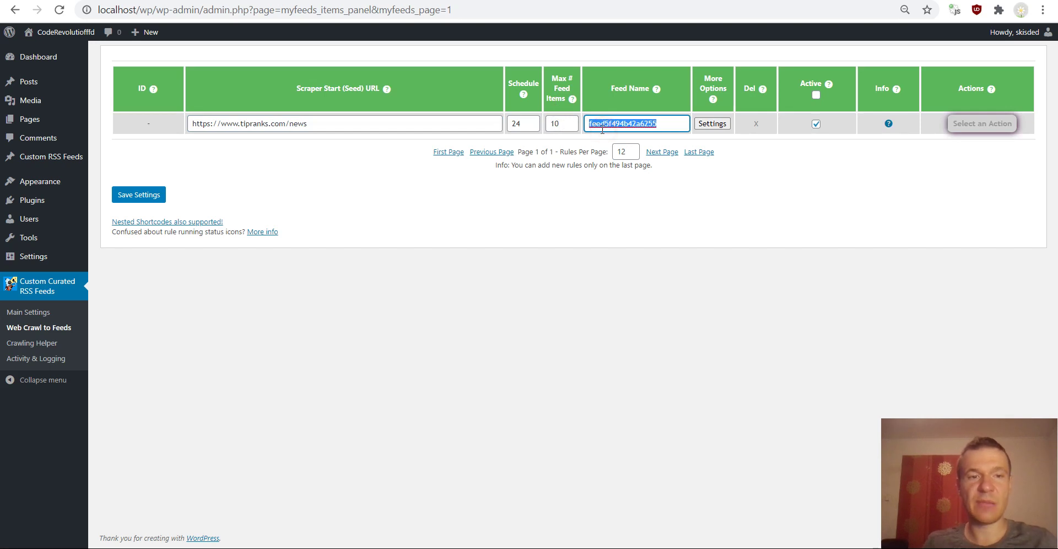
type("tipsranks")
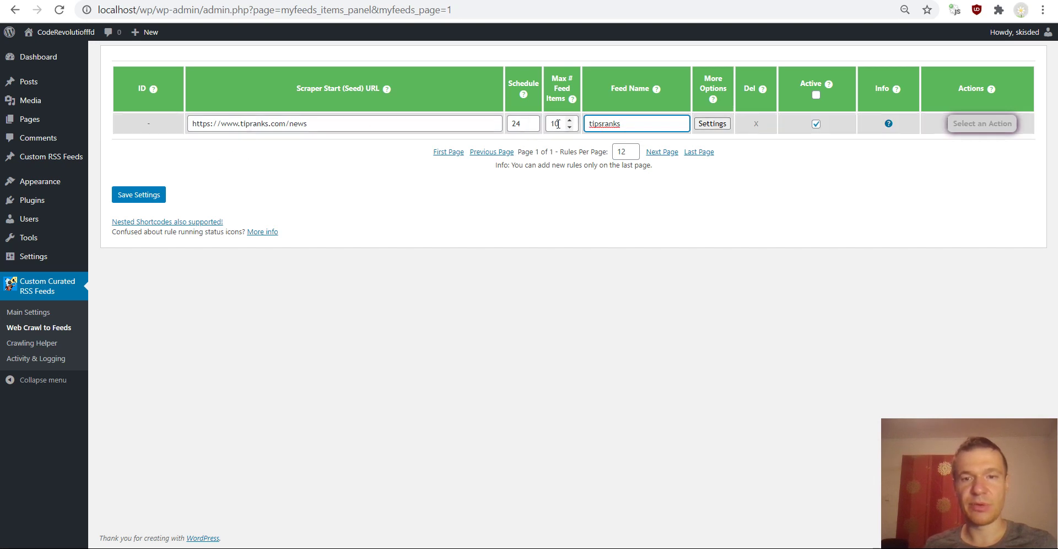
key("BackSpace")
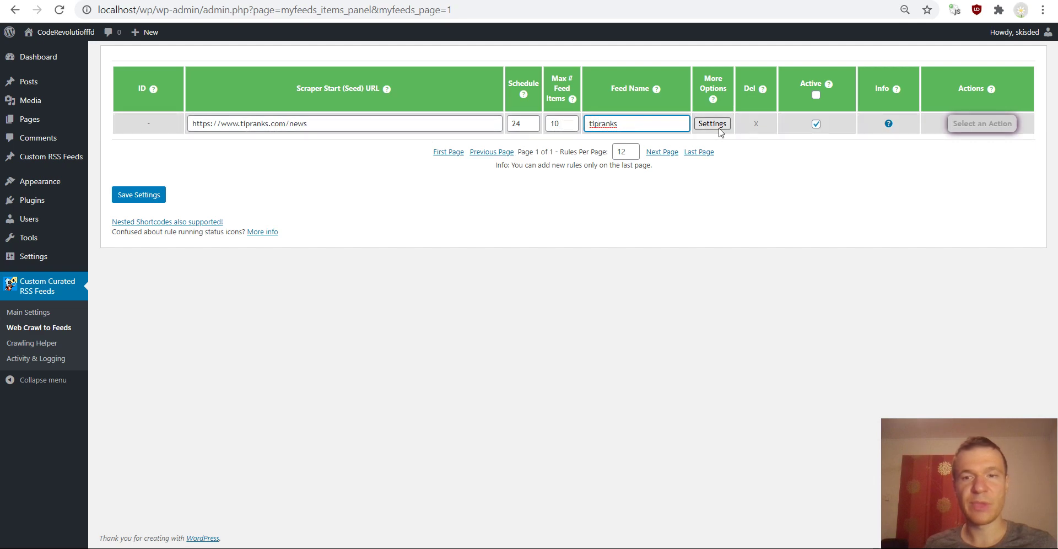
- Open the rule's advanced Settings and scroll down to Crawling Restrictions
left_click(718, 124)
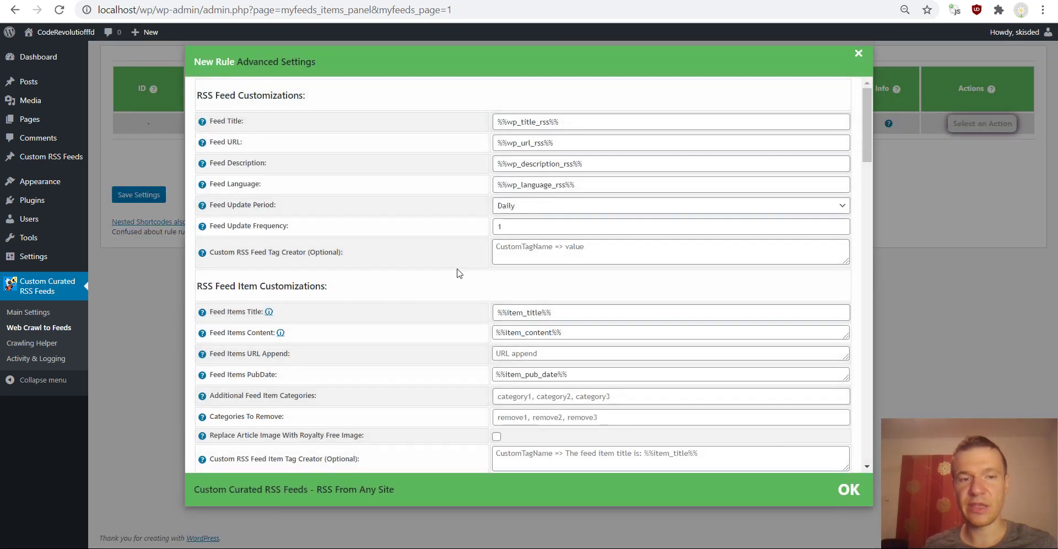
scroll(455, 274, "down", 3)
scroll(456, 274, "down", 2)
scroll(455, 274, "down", 3)
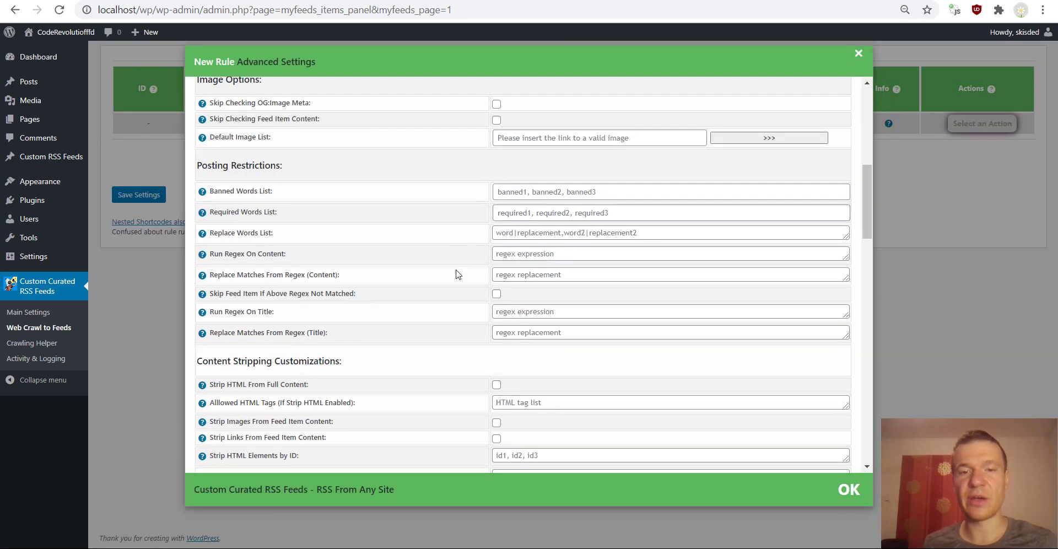
scroll(454, 274, "down", 2)
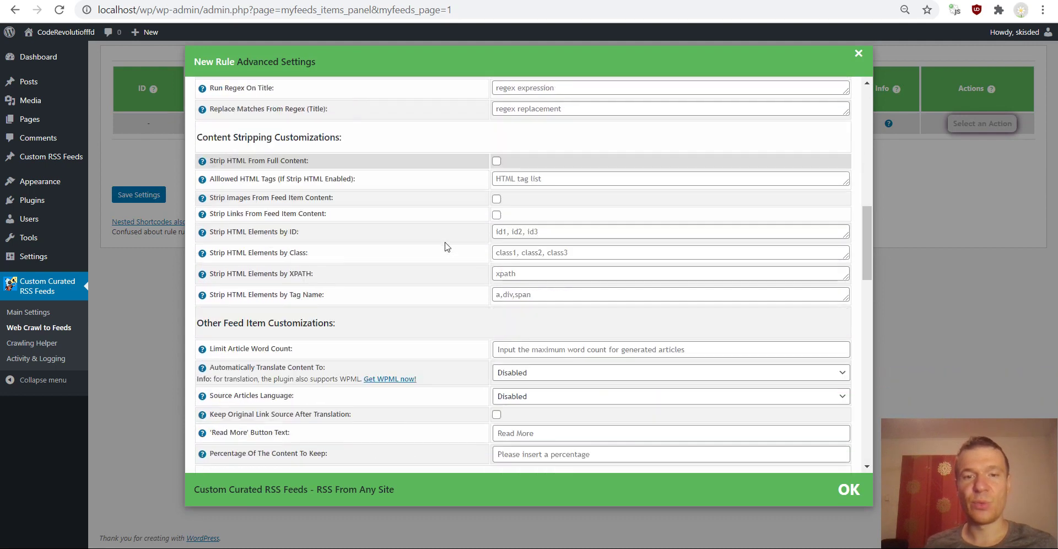
scroll(444, 243, "down", 2)
scroll(435, 213, "up", 2)
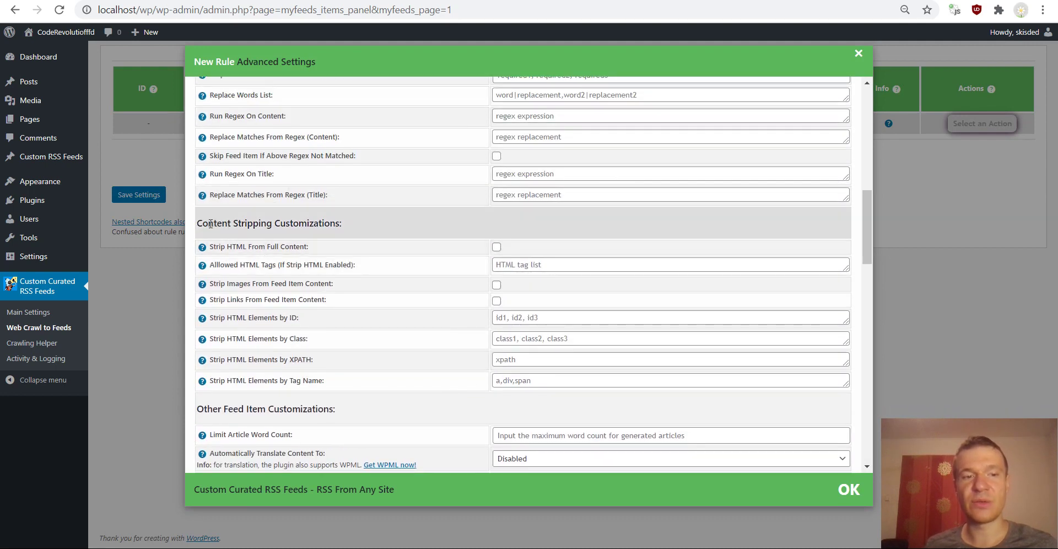
scroll(252, 222, "down", 3)
scroll(254, 226, "down", 1)
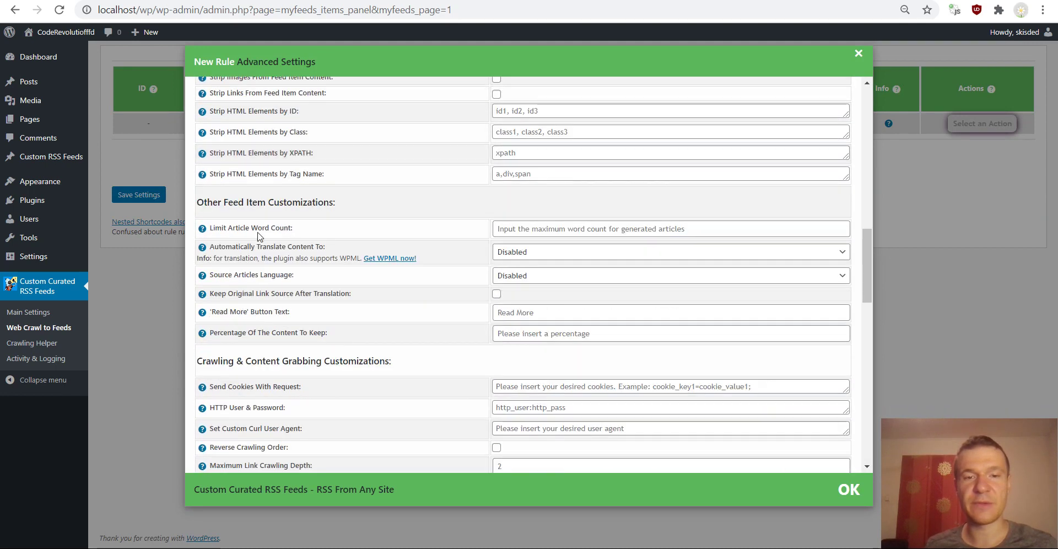
scroll(255, 234, "down", 4)
scroll(257, 244, "down", 4)
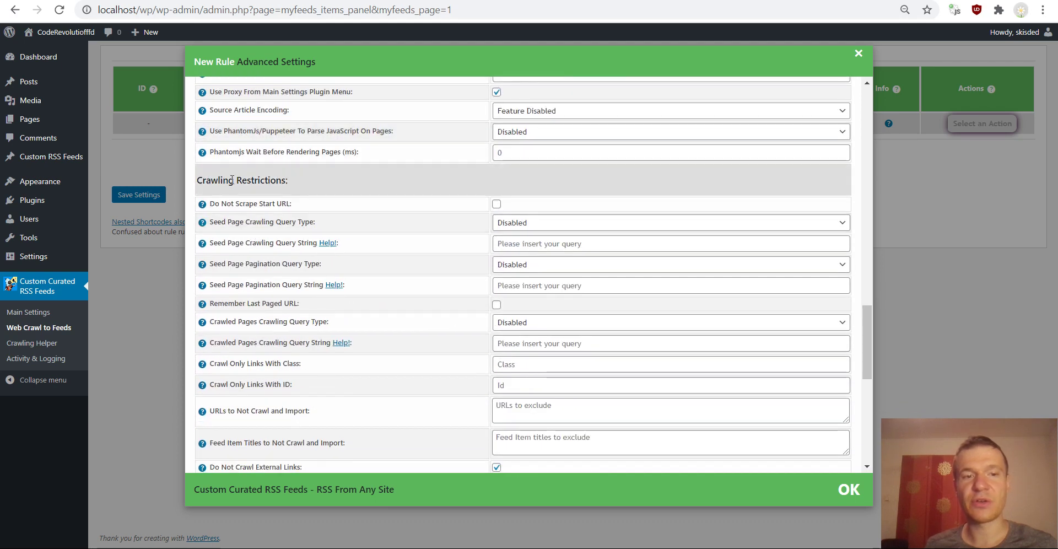
- Enable Do Not Scrape Start URL under Crawling Restrictions
left_click_drag(284, 181, 196, 181)
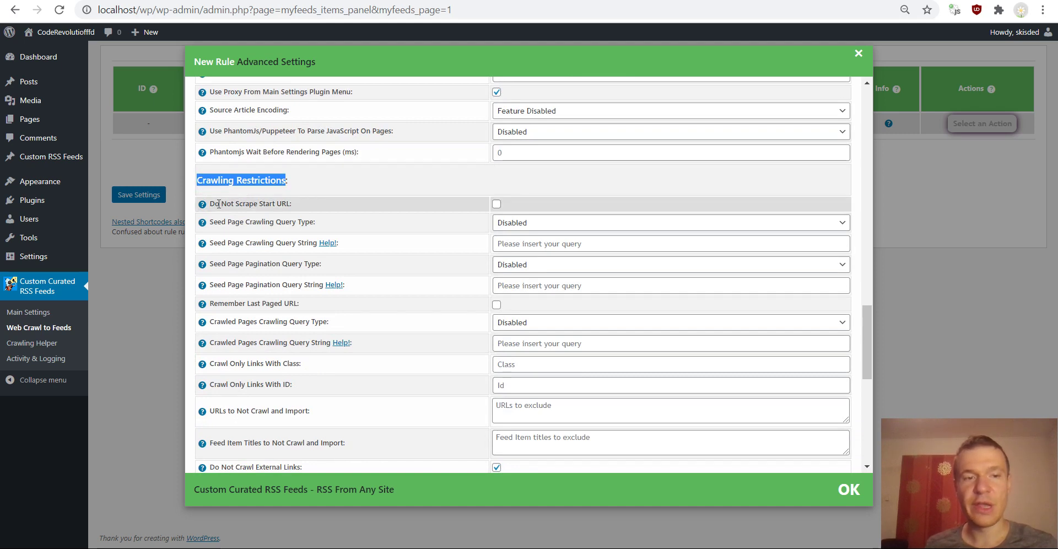
left_click_drag(212, 203, 291, 203)
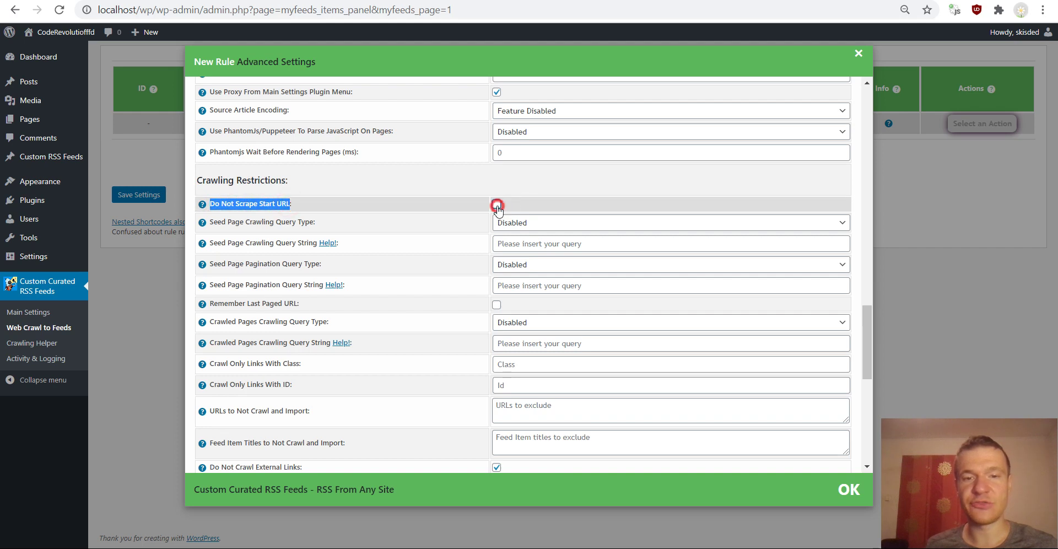
left_click(496, 205)
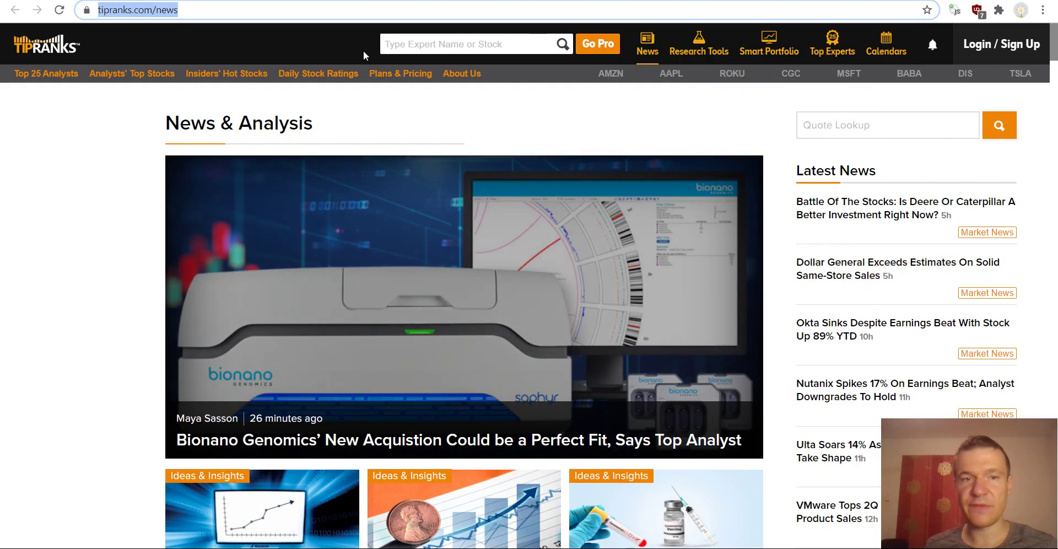
- Scroll through the tipranks.com/news article links
left_click(94, 339)
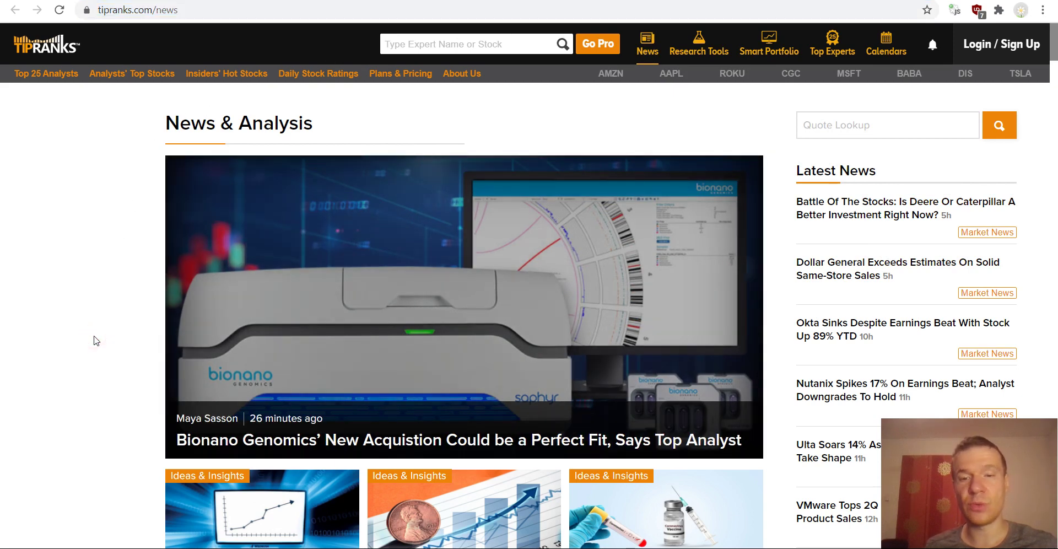
scroll(96, 341, "down", 2)
scroll(94, 339, "down", 2)
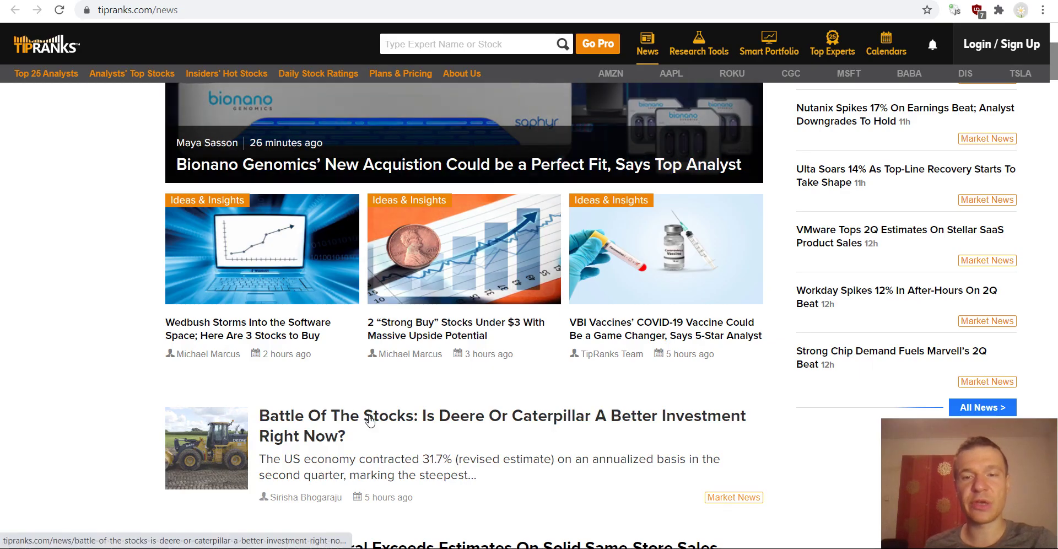
scroll(372, 409, "down", 4)
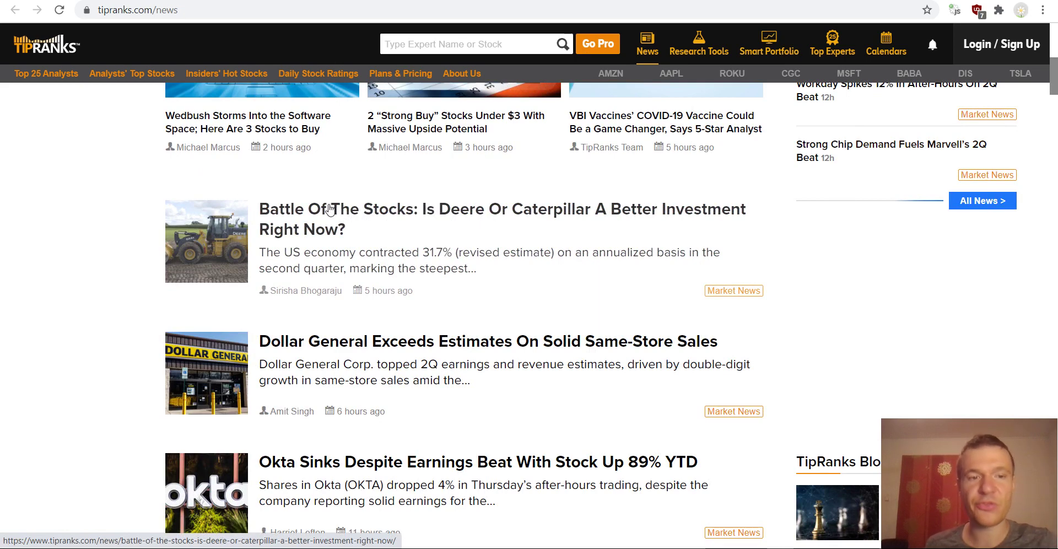
scroll(303, 234, "down", 3)
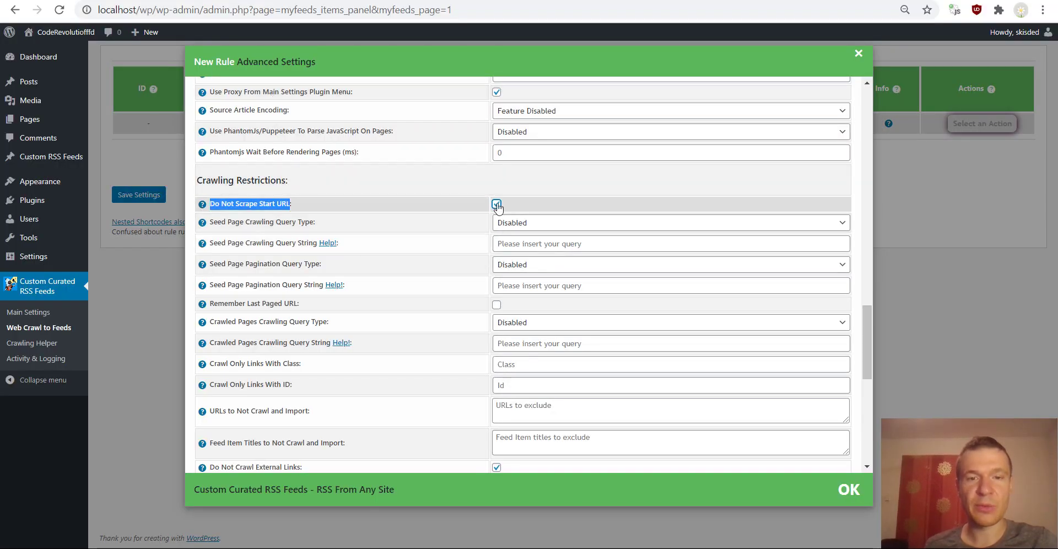
- Set the Seed Page Crawling Query Type to Visual Selector
left_click(224, 221)
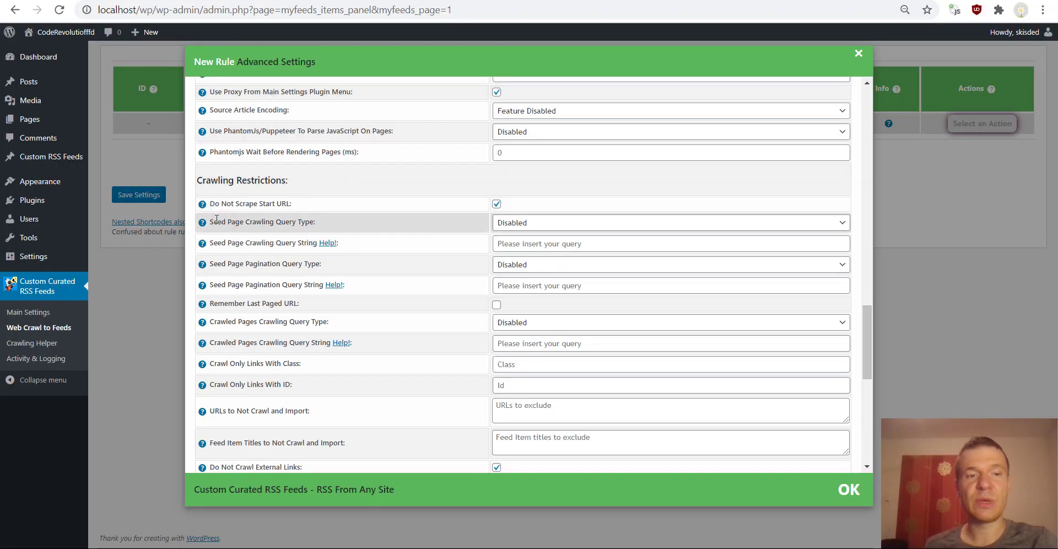
left_click_drag(212, 221, 406, 219)
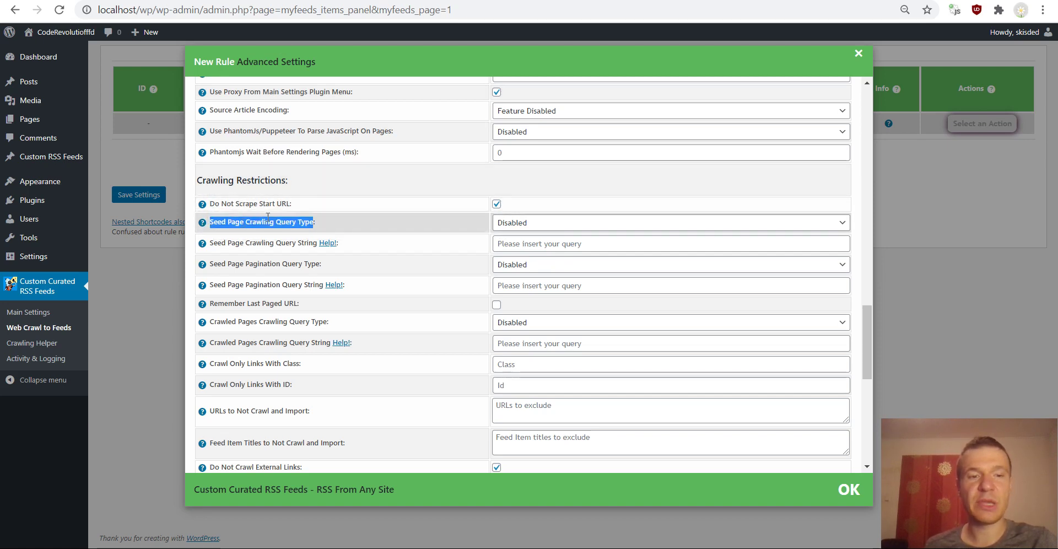
left_click(517, 221)
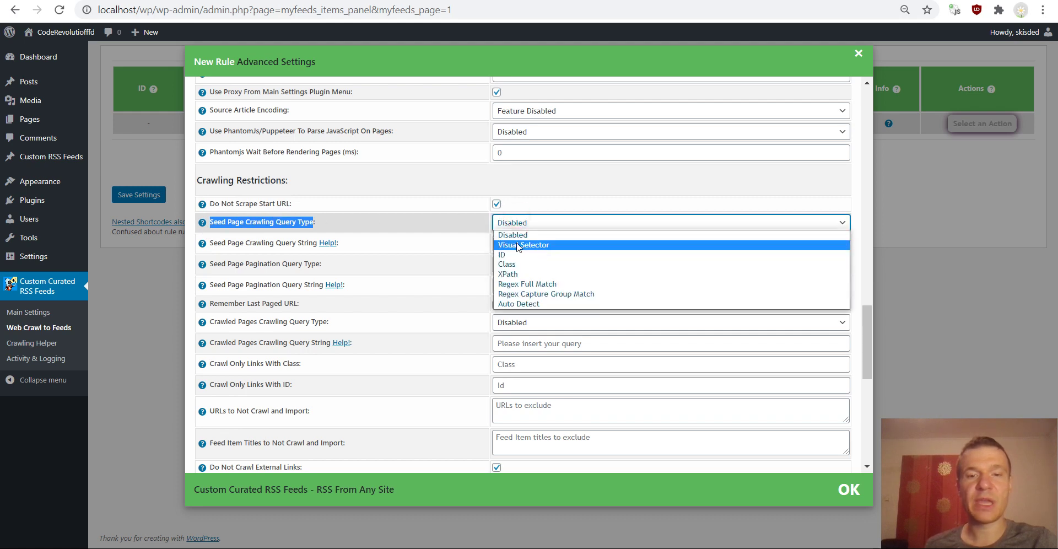
left_click(514, 245)
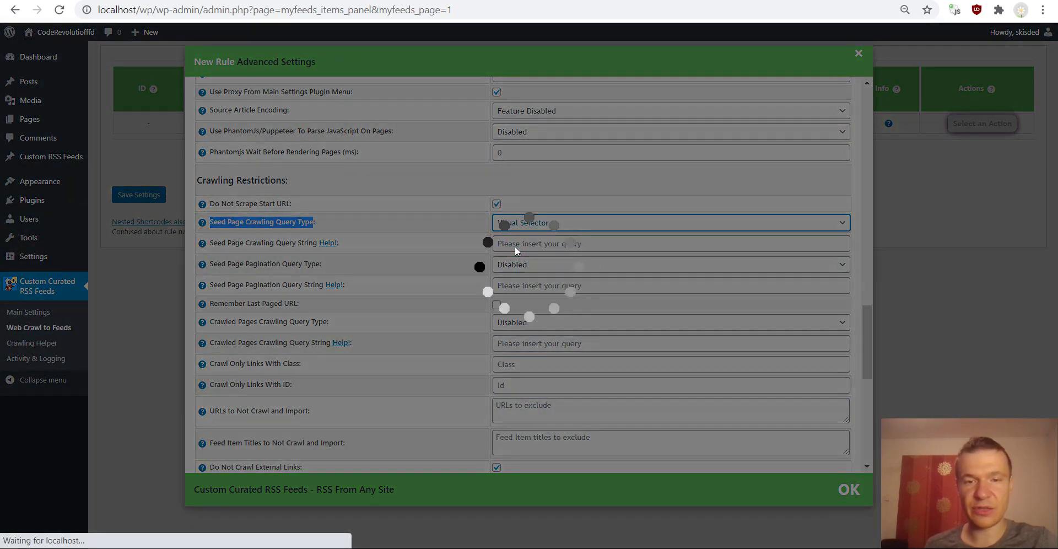
- In the visual picker, select the 'Battle Of The Stocks' article title as the crawl target
scroll(260, 247, "down", 2)
scroll(176, 276, "down", 2)
scroll(372, 219, "down", 2)
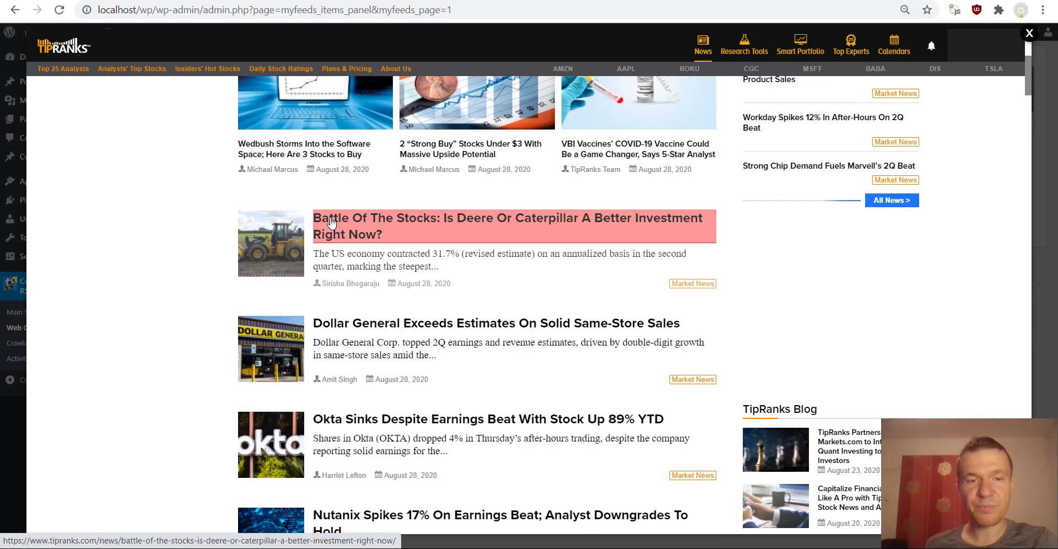
left_click(332, 222)
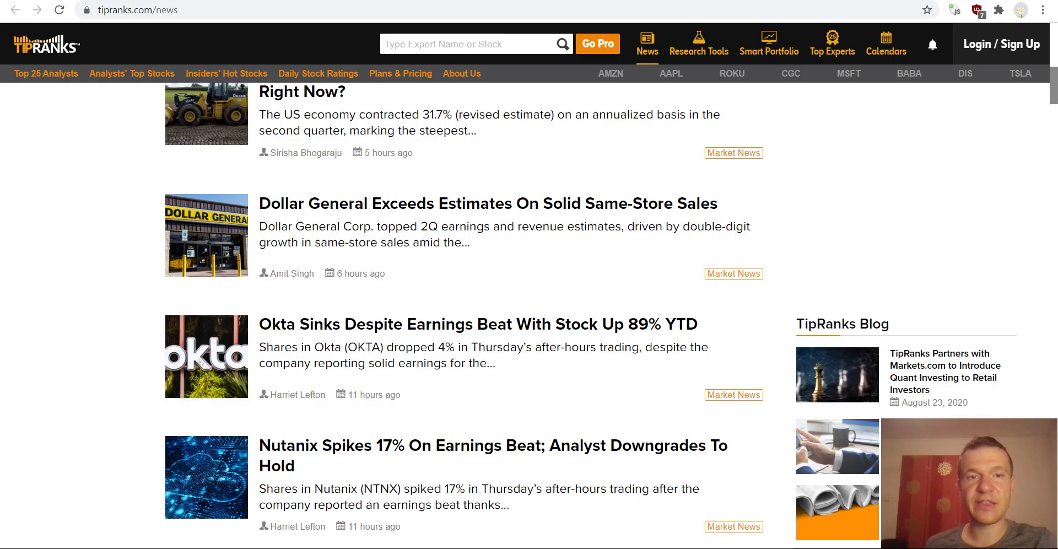
- Compare the live TipRanks news page with the rule's seed query settings
key("ctrl+Tab")
scroll(244, 238, "up", 1)
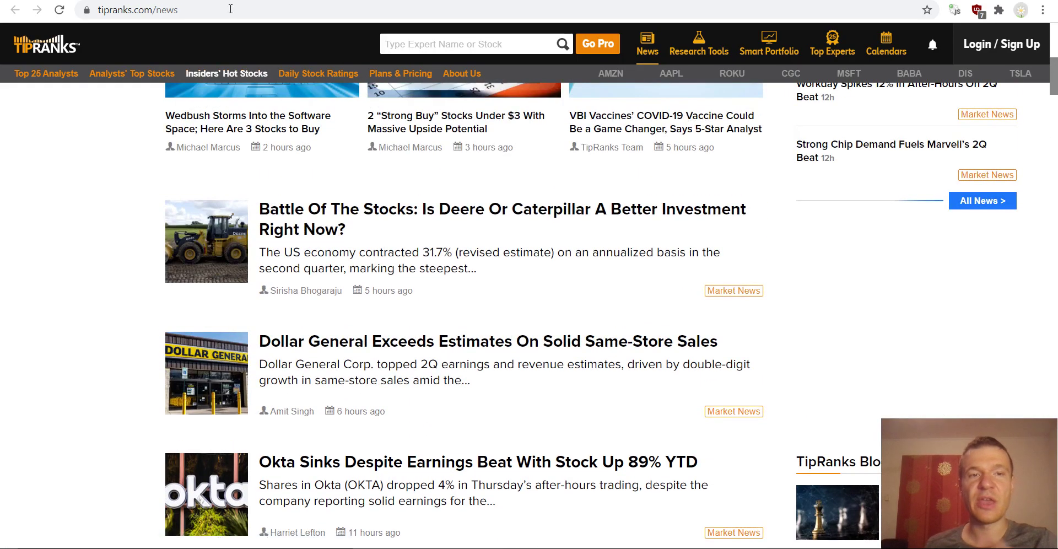
key("ctrl+shift+Tab")
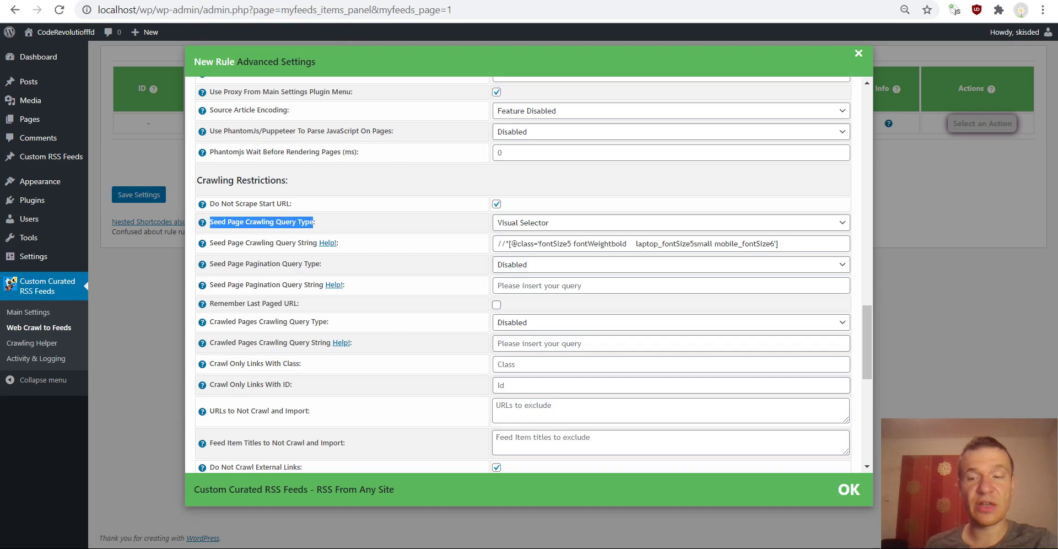
key("ctrl+Tab")
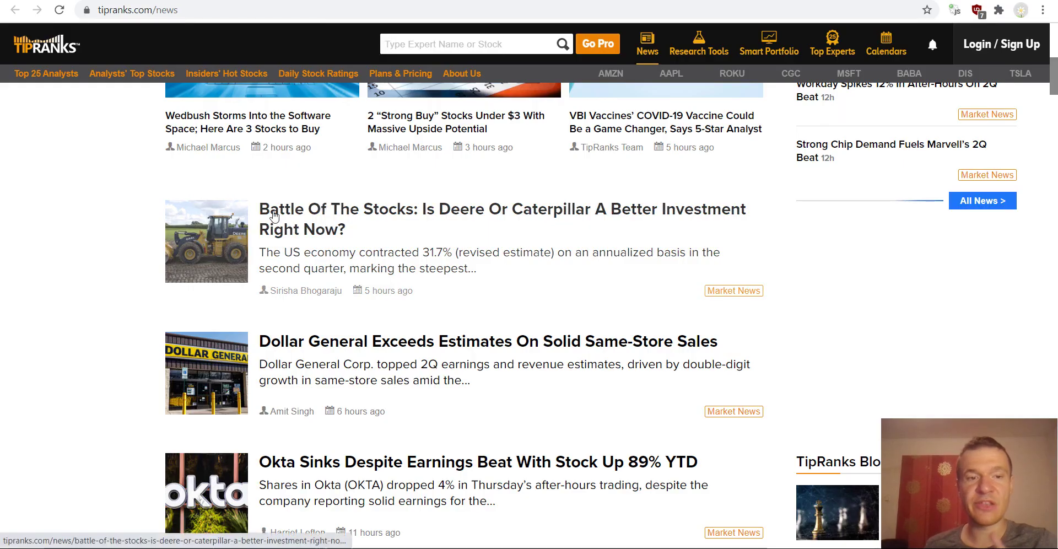
key("ctrl+shift+Tab")
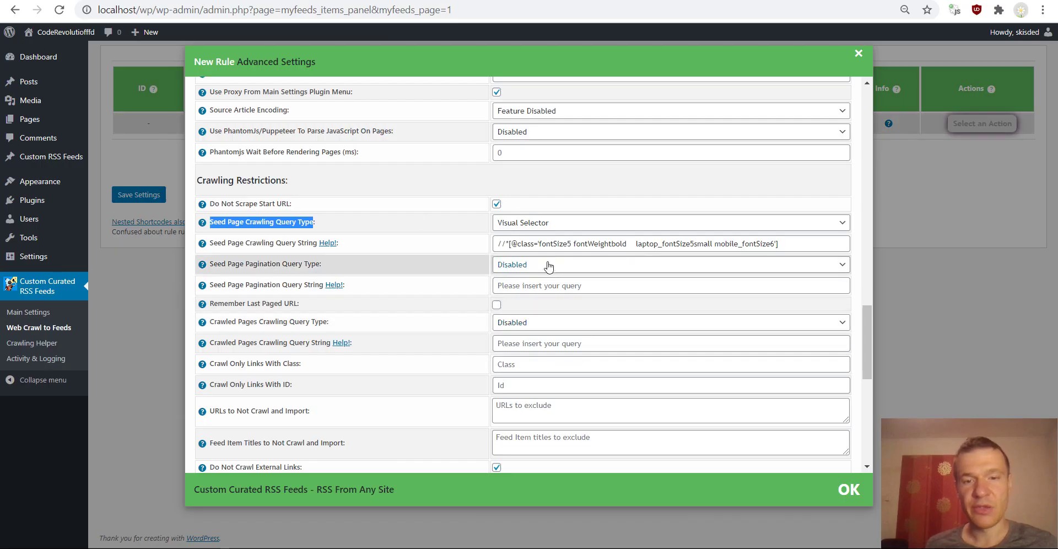
- Highlight the seed query's class names and inspect the first article title's markup
left_click_drag(539, 244, 774, 243)
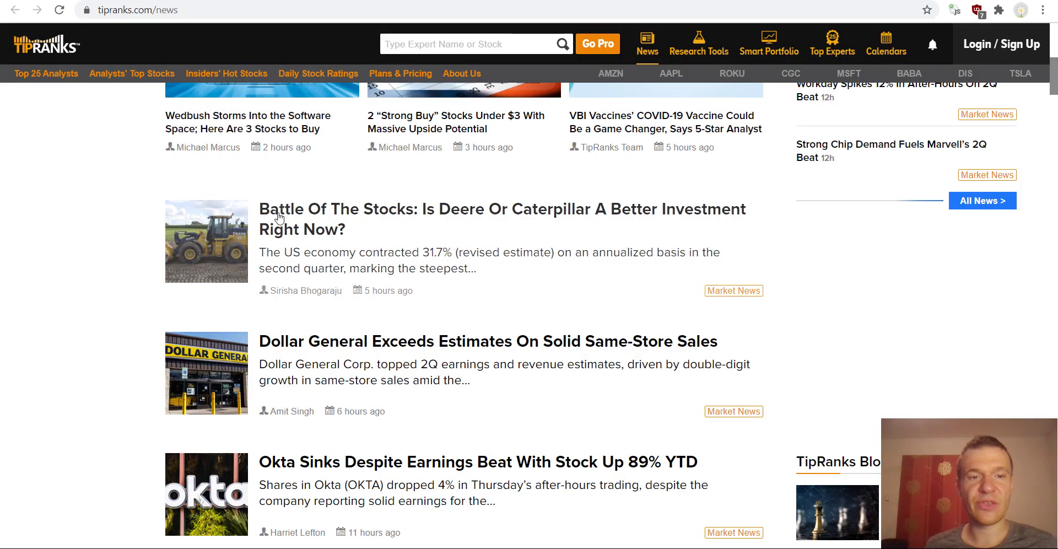
right_click(278, 216)
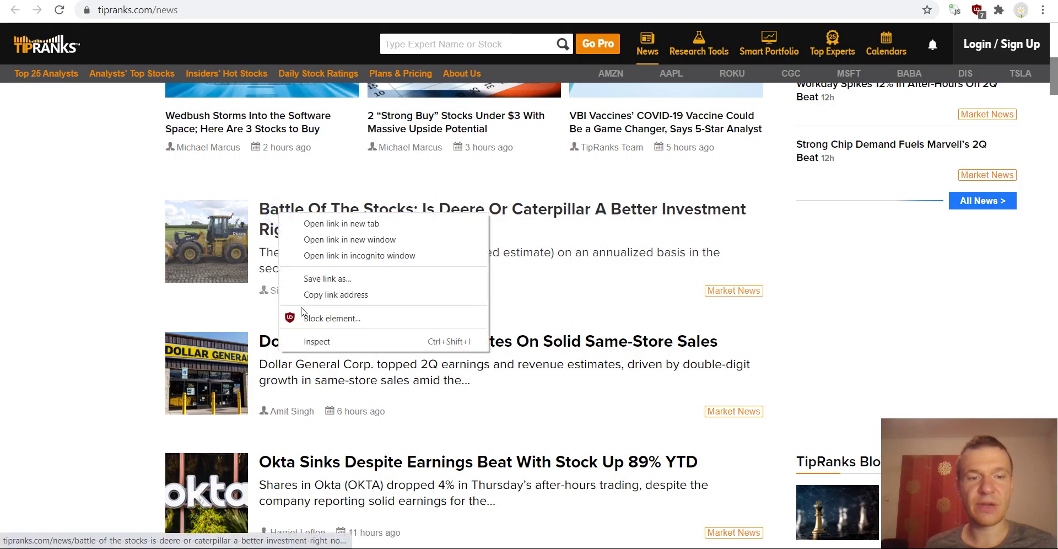
left_click(307, 342)
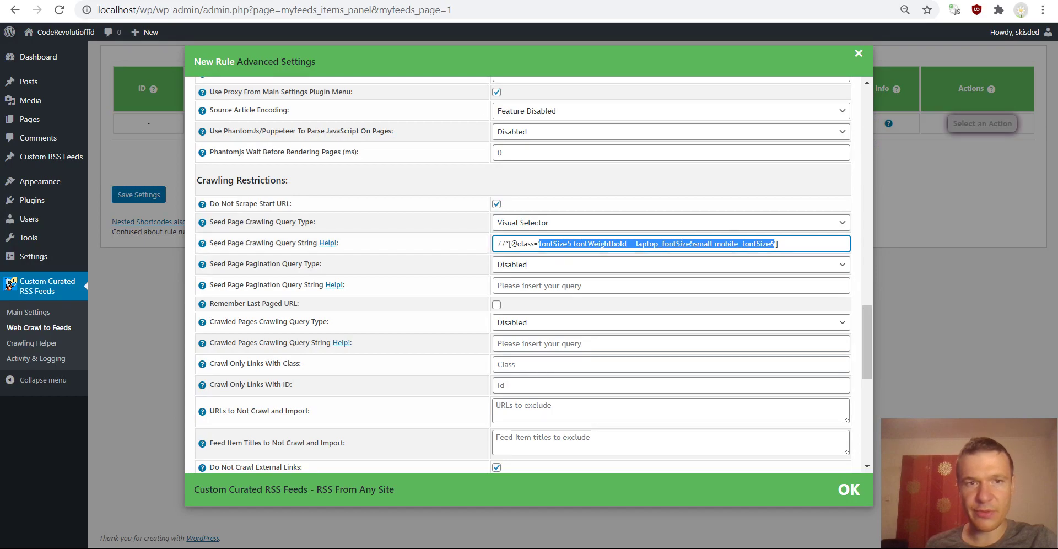
key("alt+Tab")
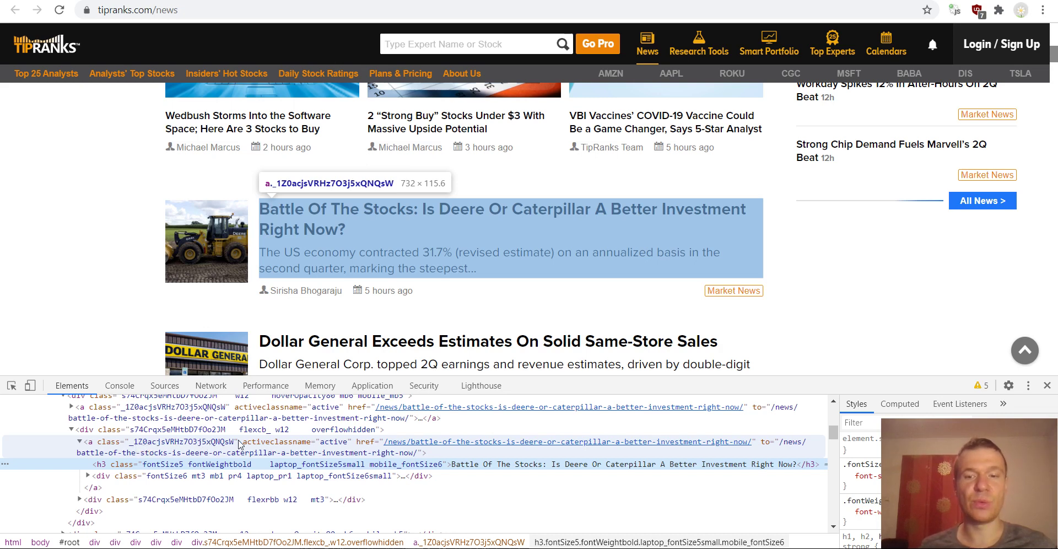
double_click(165, 442)
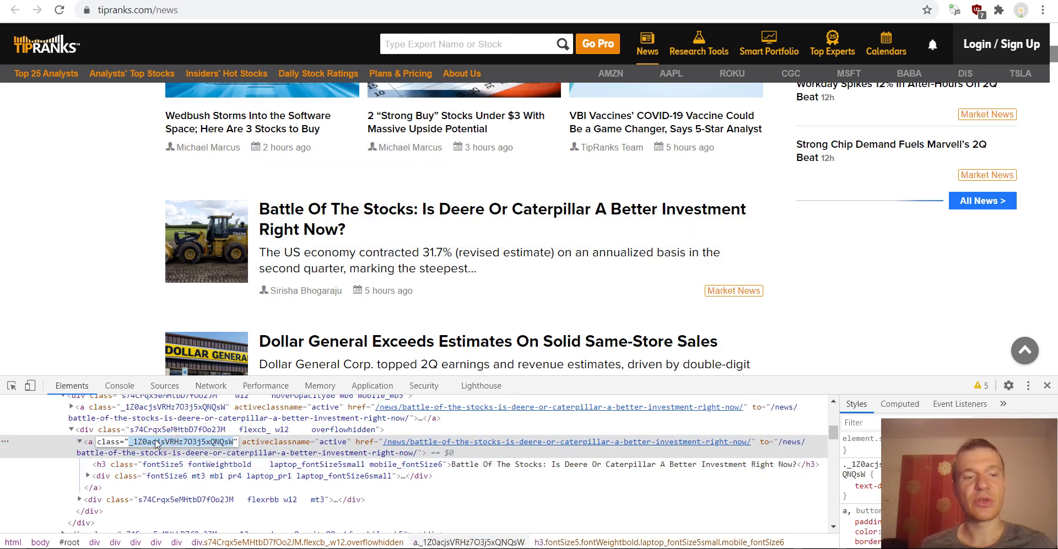
double_click(150, 429)
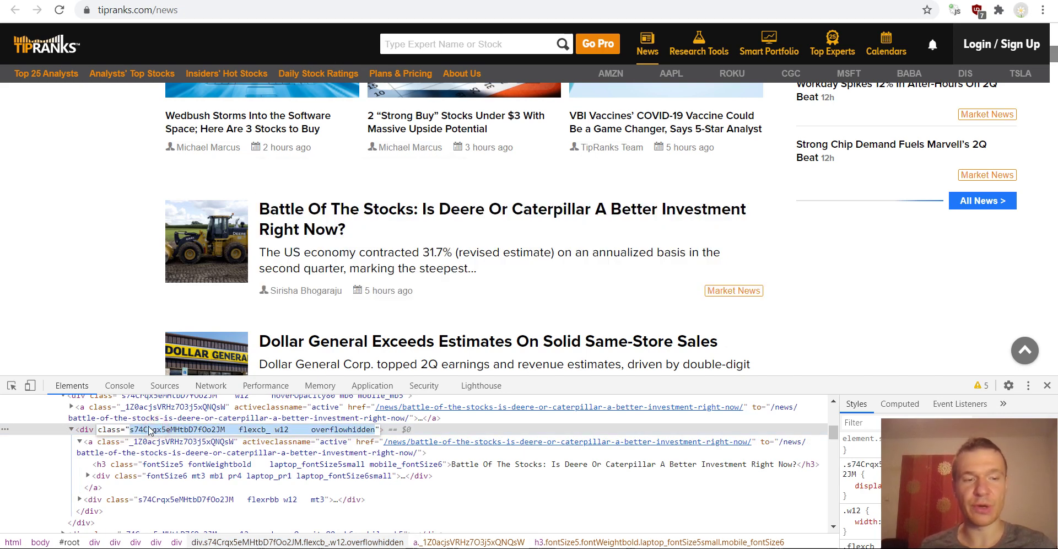
left_click(114, 441)
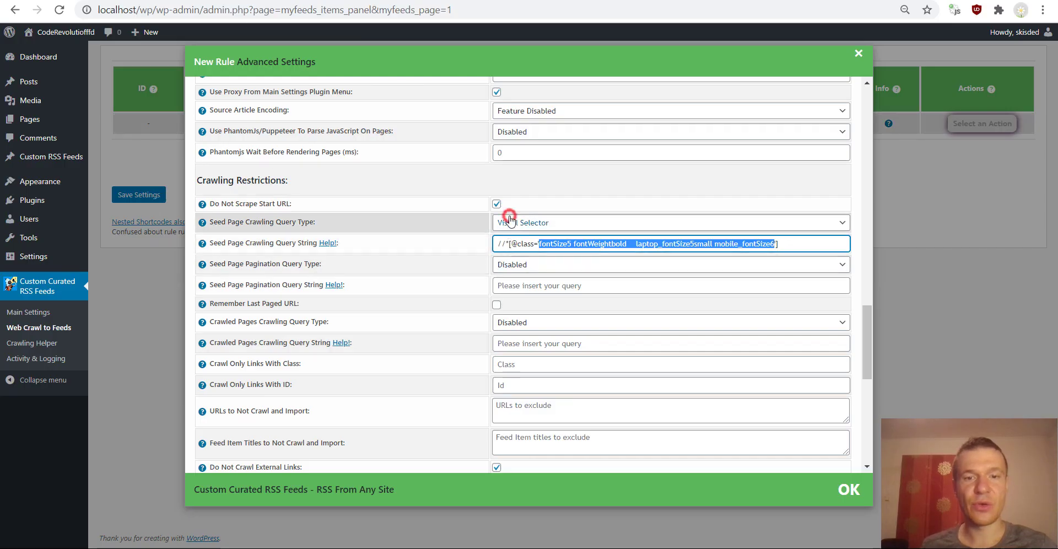
- Toggle Seed Page Crawling Query Type to Disabled and back to Visual Selector to reopen the picker
left_click(502, 222)
left_click(507, 234)
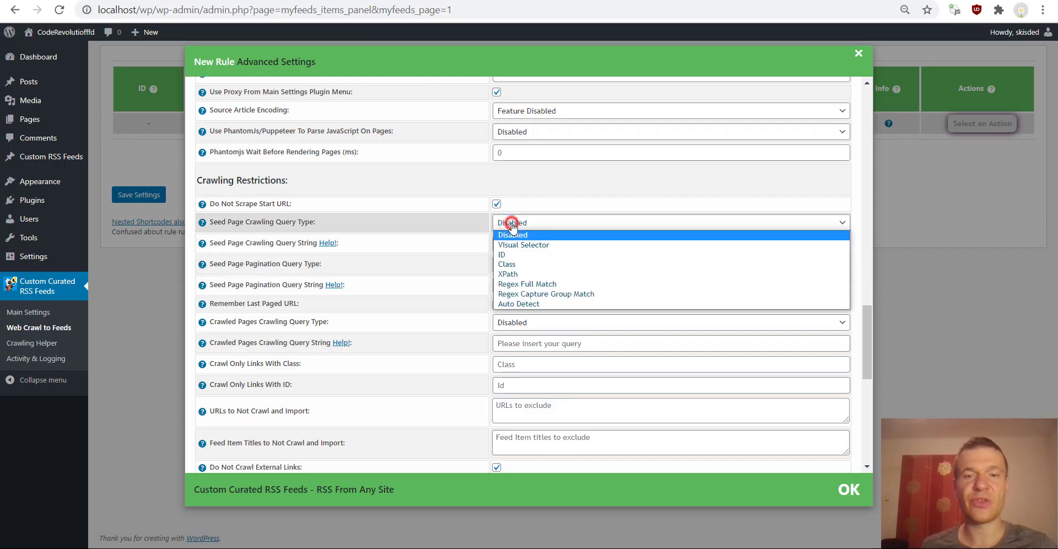
left_click(512, 245)
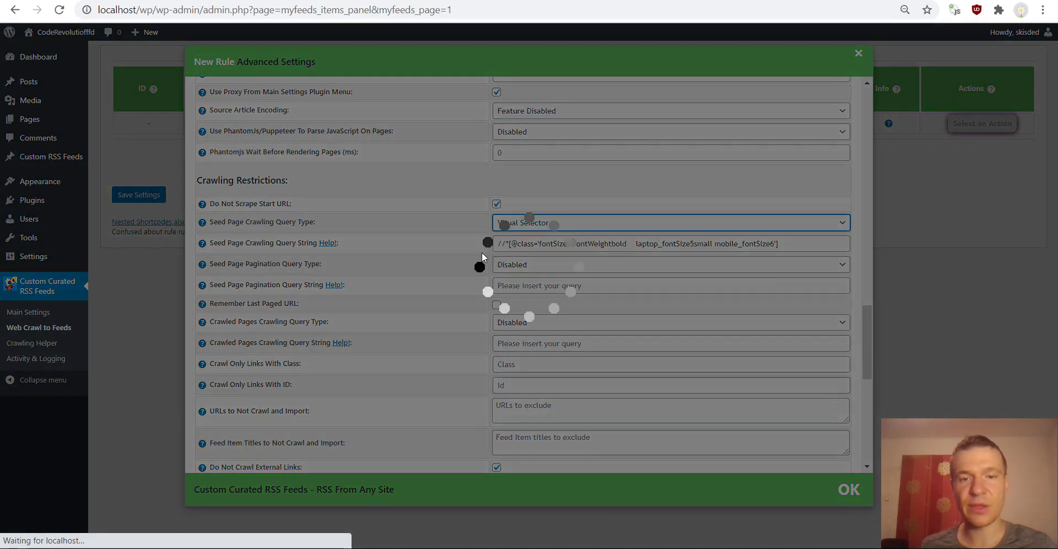
scroll(378, 326, "down", 1)
scroll(381, 276, "down", 5)
scroll(384, 248, "up", 1)
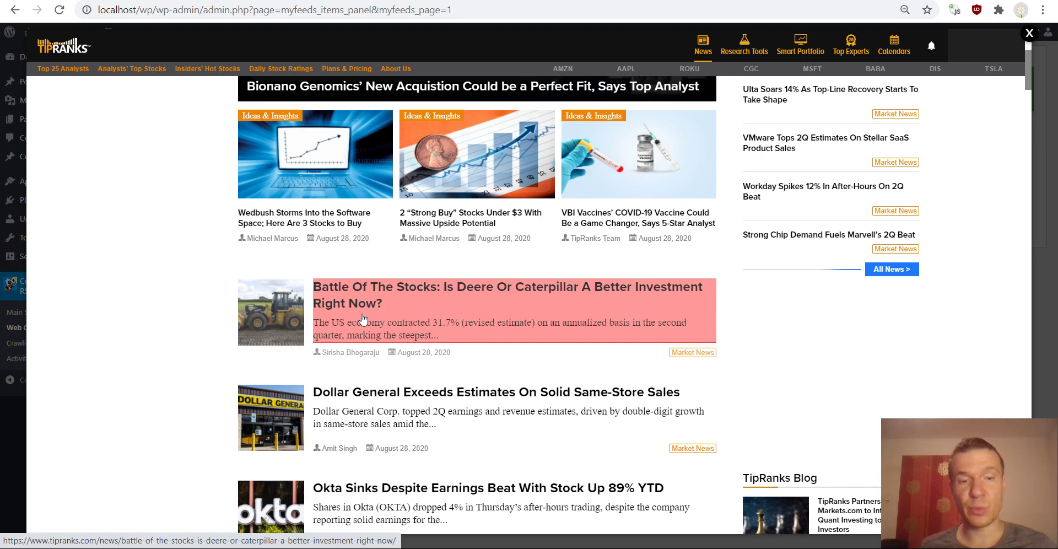
- Pick the article title block, then expand the Dollar General article element to find its link class
left_click(362, 319)
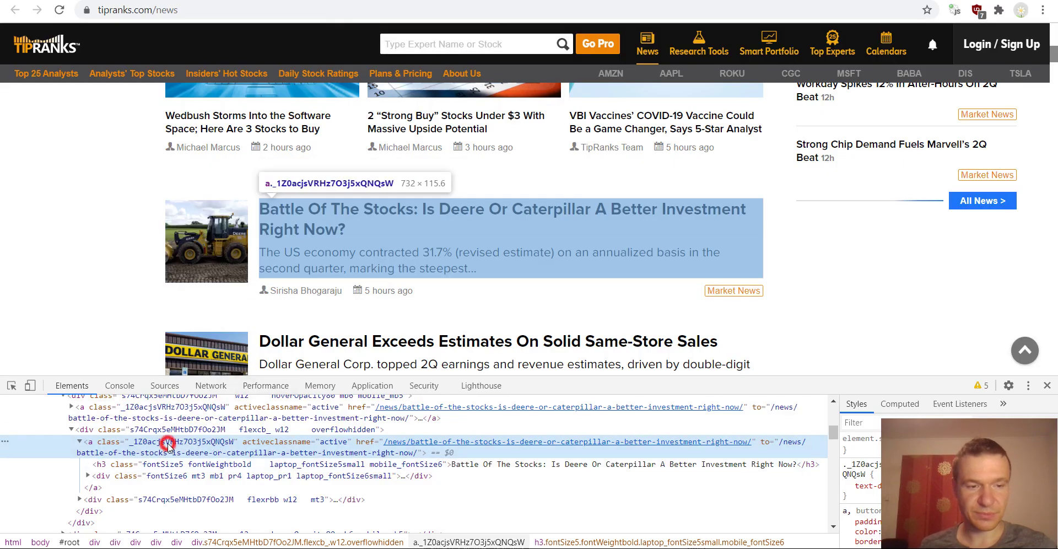
scroll(161, 442, "down", 2)
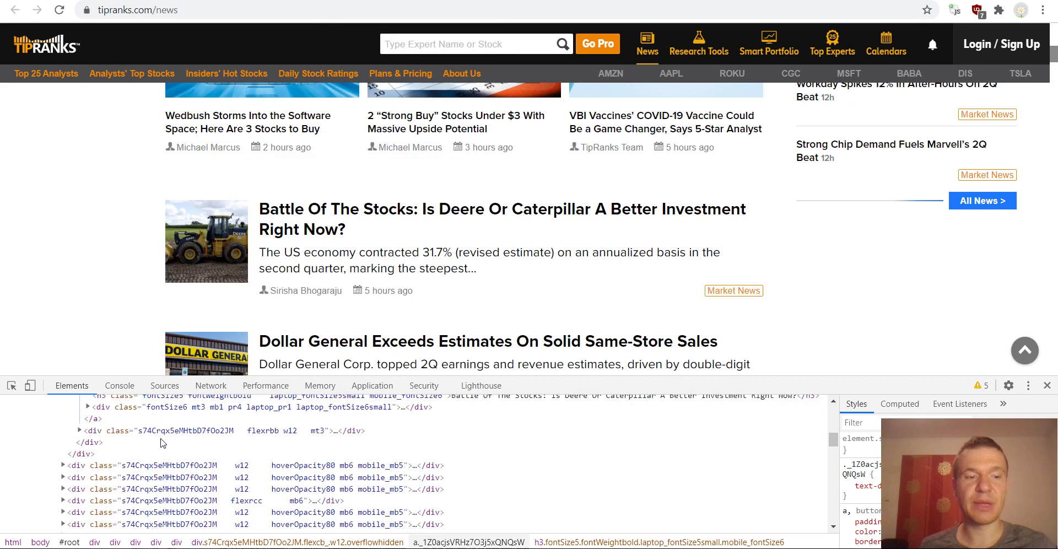
left_click(69, 466)
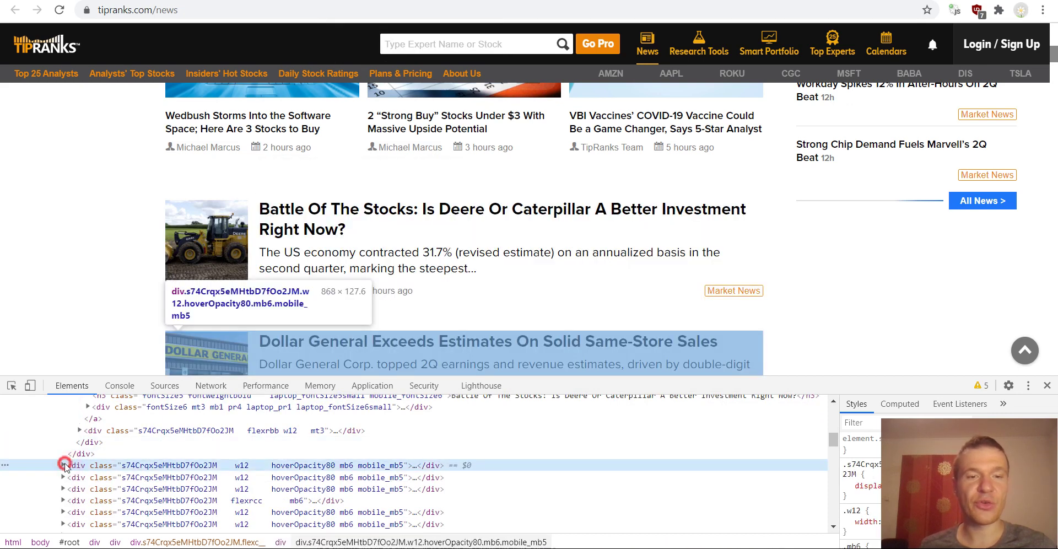
left_click(63, 466)
scroll(110, 474, "up", 2)
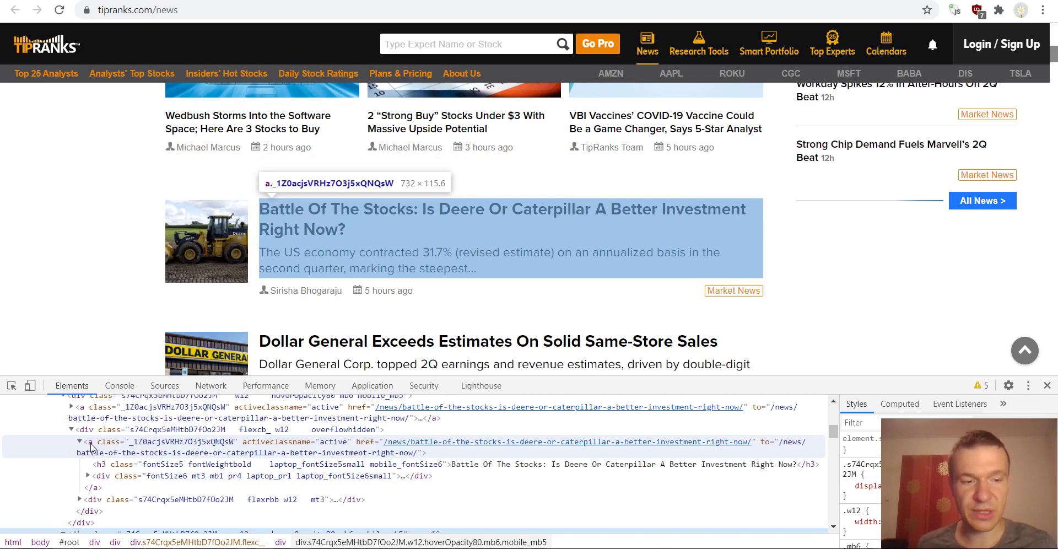
scroll(92, 447, "down", 2)
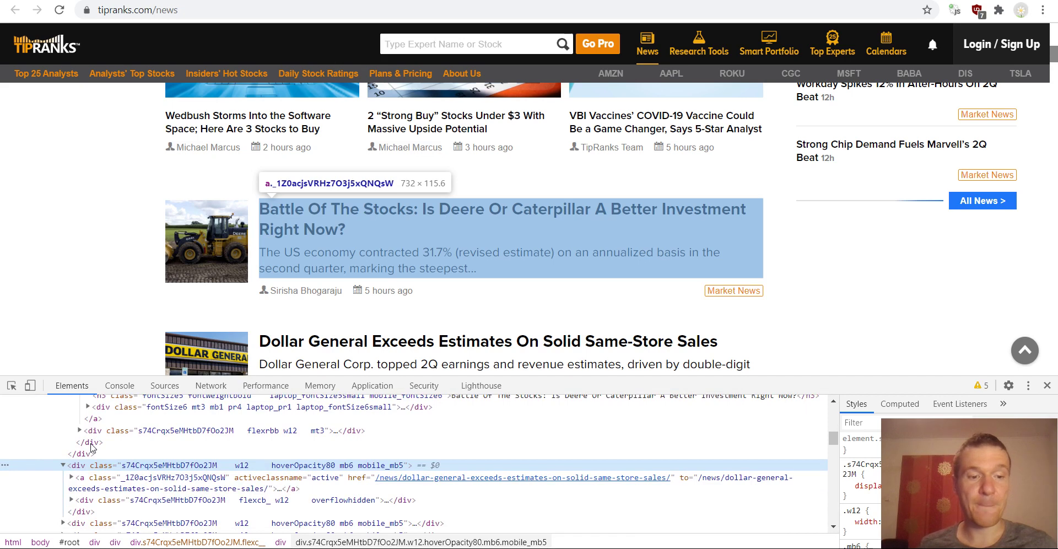
scroll(91, 448, "up", 2)
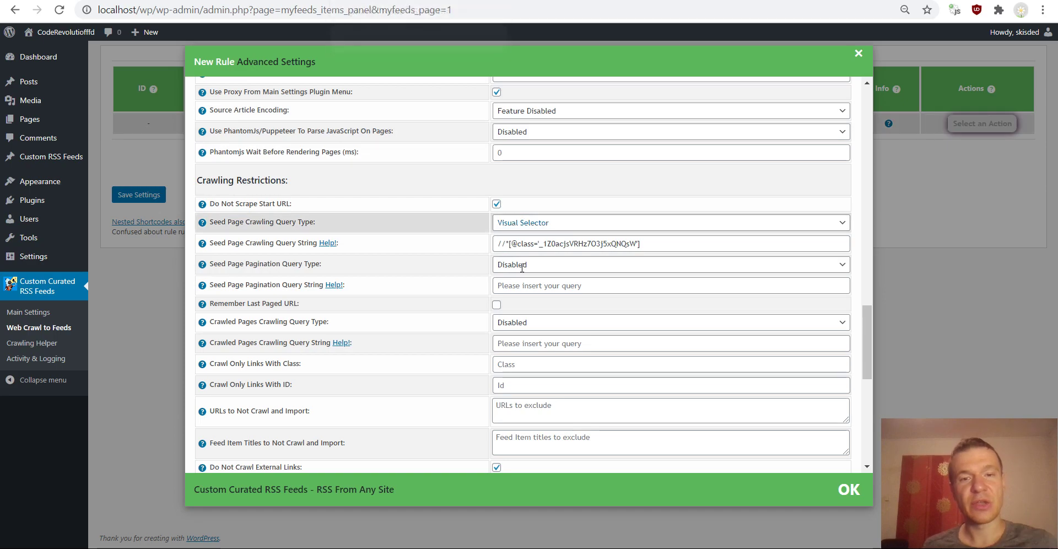
key("ctrl+Tab")
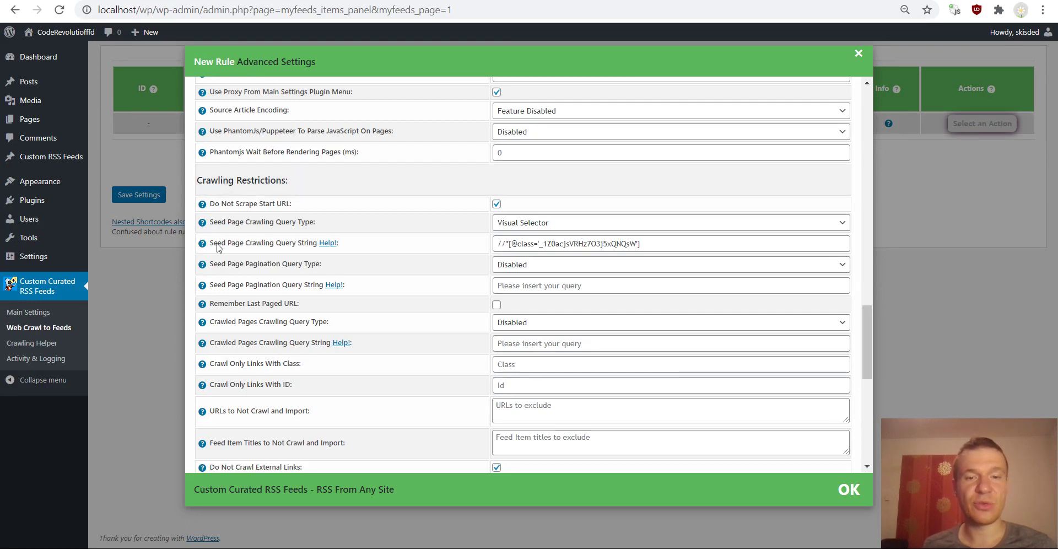
- Set the Content Query Type under Content Scraping Customizations to Visual Selector
scroll(281, 269, "down", 5)
scroll(281, 269, "down", 1)
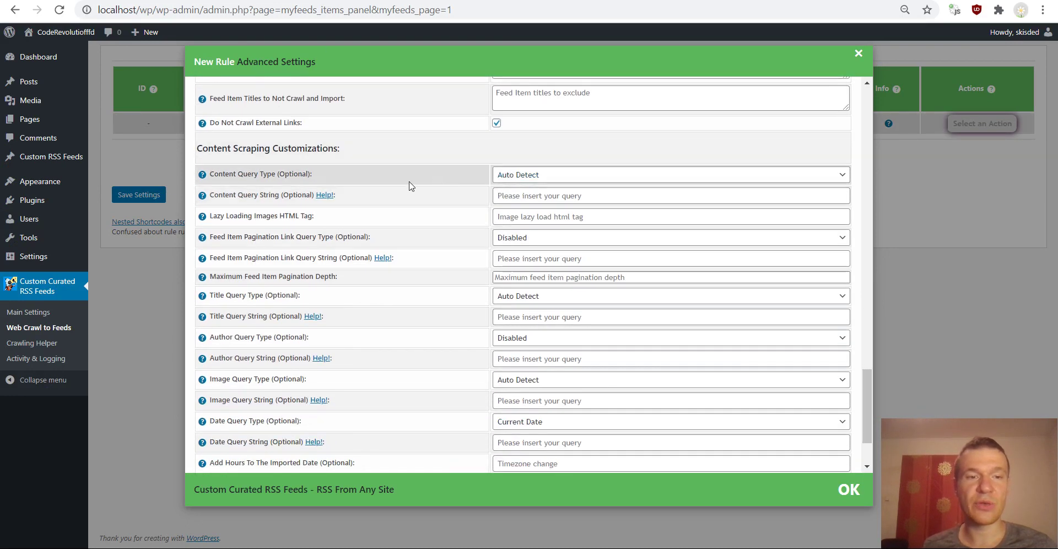
left_click(501, 175)
left_click(513, 208)
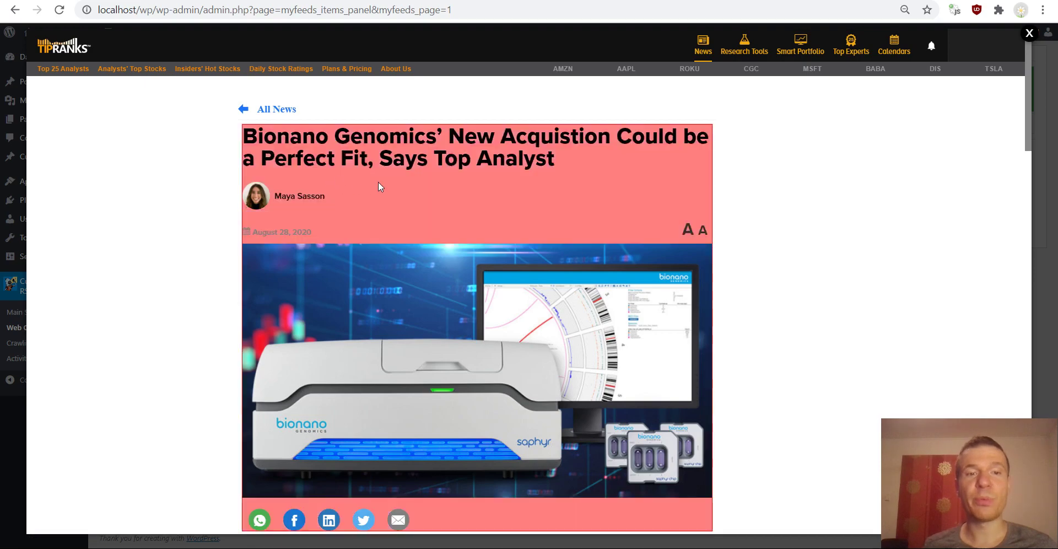
- Scroll the sample TipRanks article in the picker down to its main body text
scroll(414, 183, "down", 4)
scroll(431, 188, "down", 4)
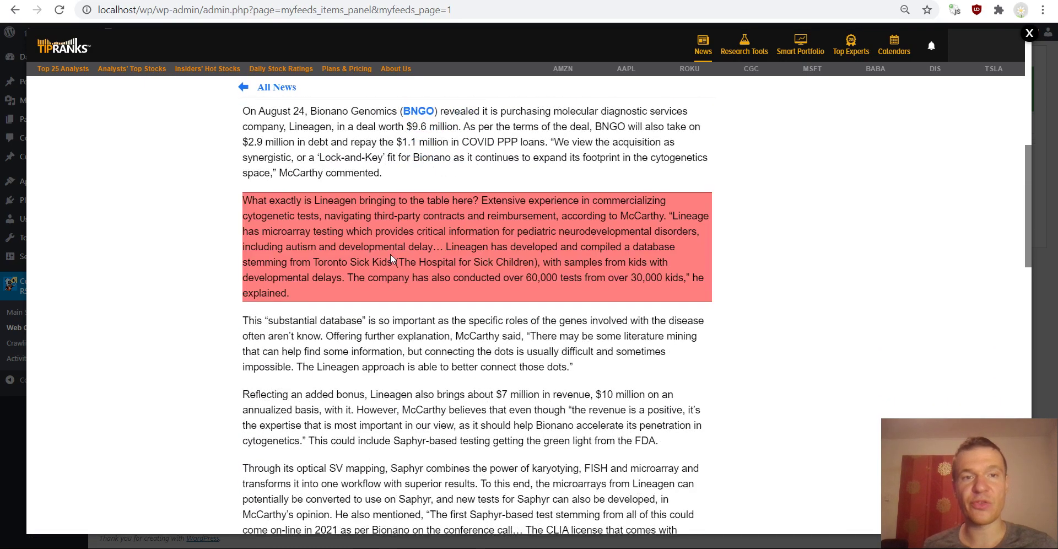
scroll(390, 255, "up", 6)
scroll(391, 258, "up", 2)
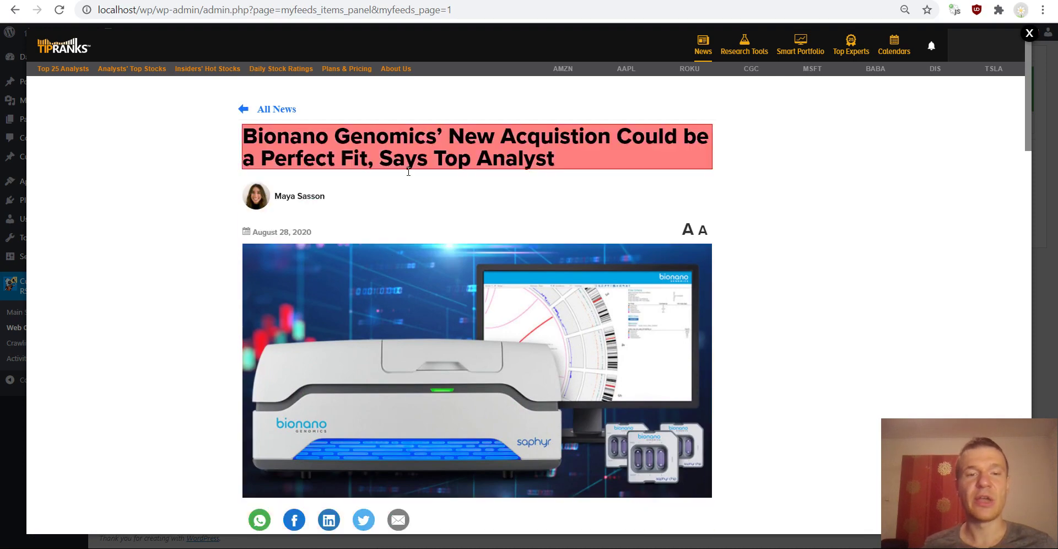
scroll(403, 186, "down", 2)
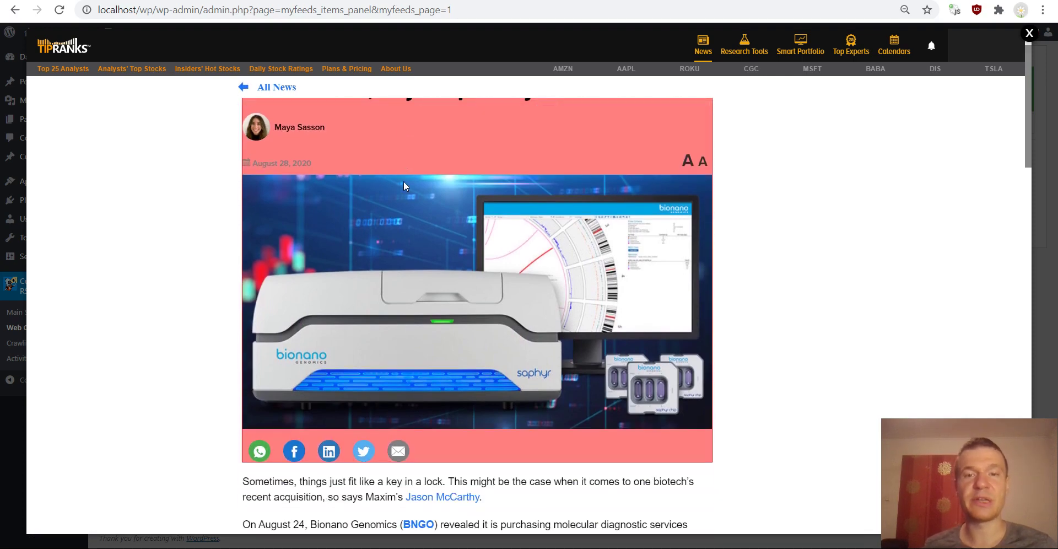
scroll(403, 186, "down", 3)
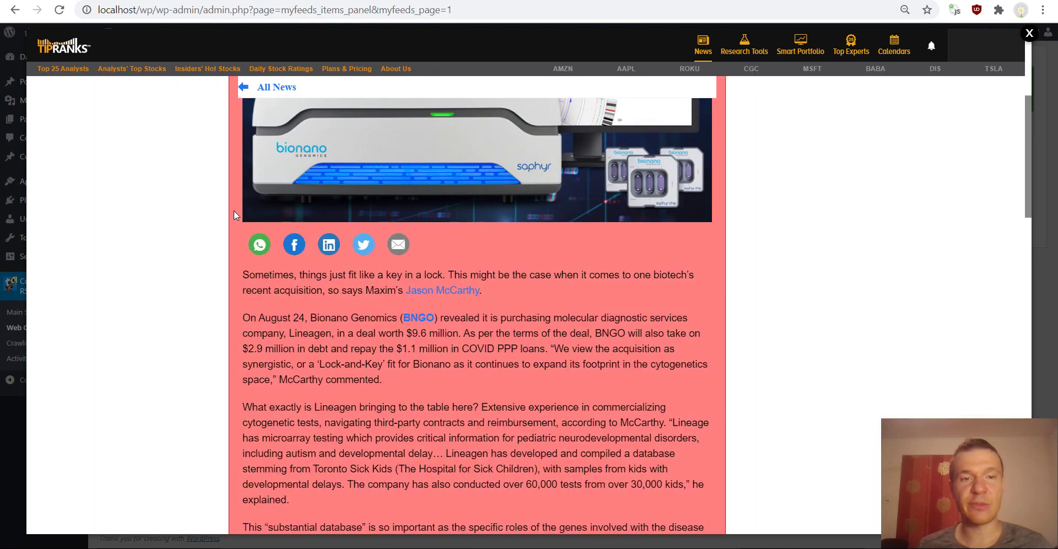
scroll(286, 187, "down", 2)
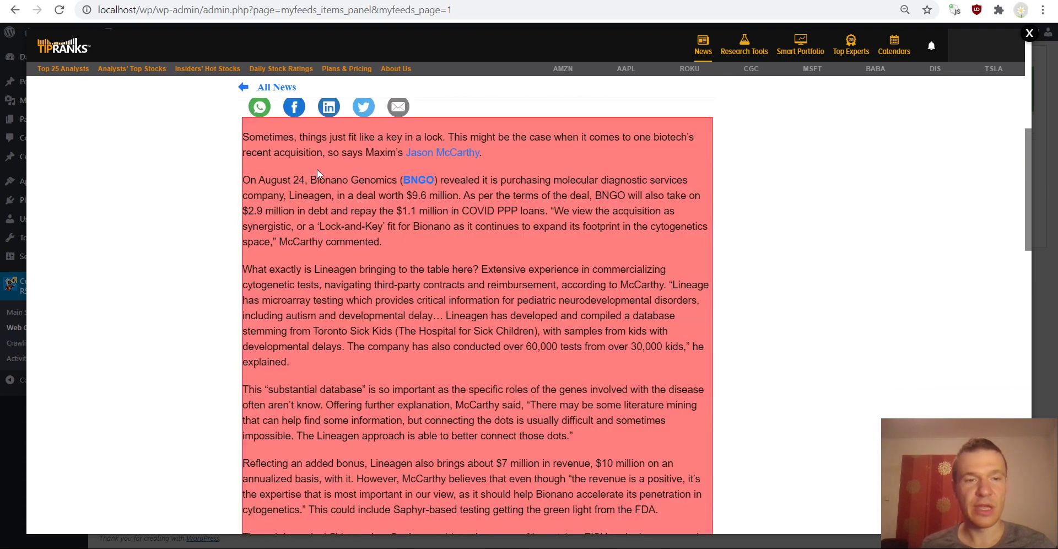
- Keep the article body as scraped content, save the tipranks rule, and run it now
left_click(318, 172)
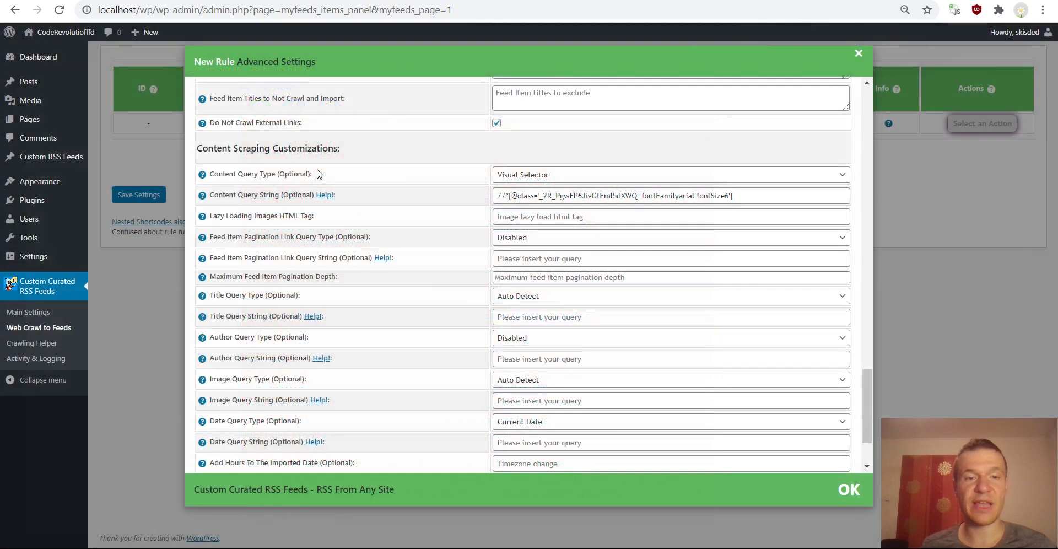
left_click(133, 193)
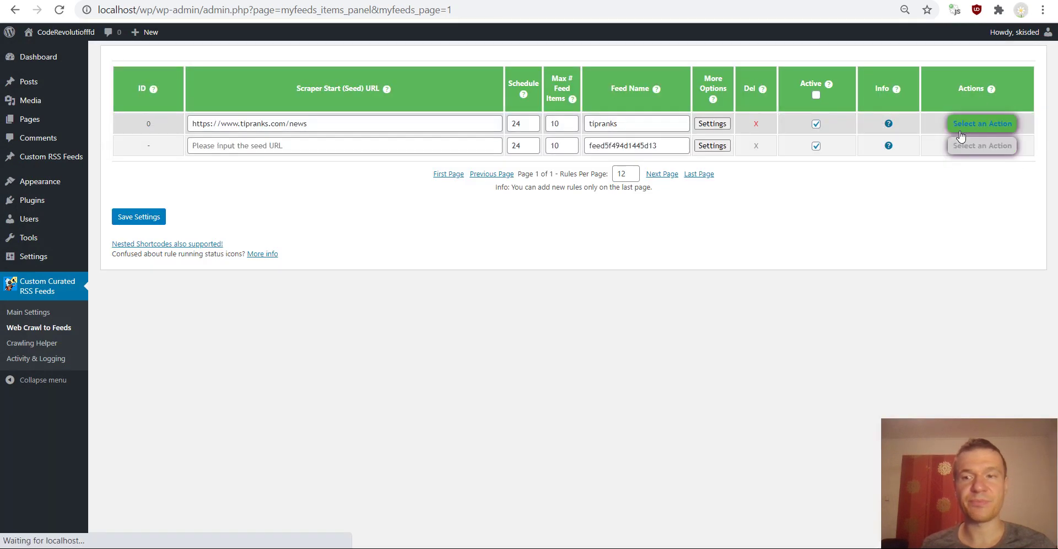
left_click(960, 135)
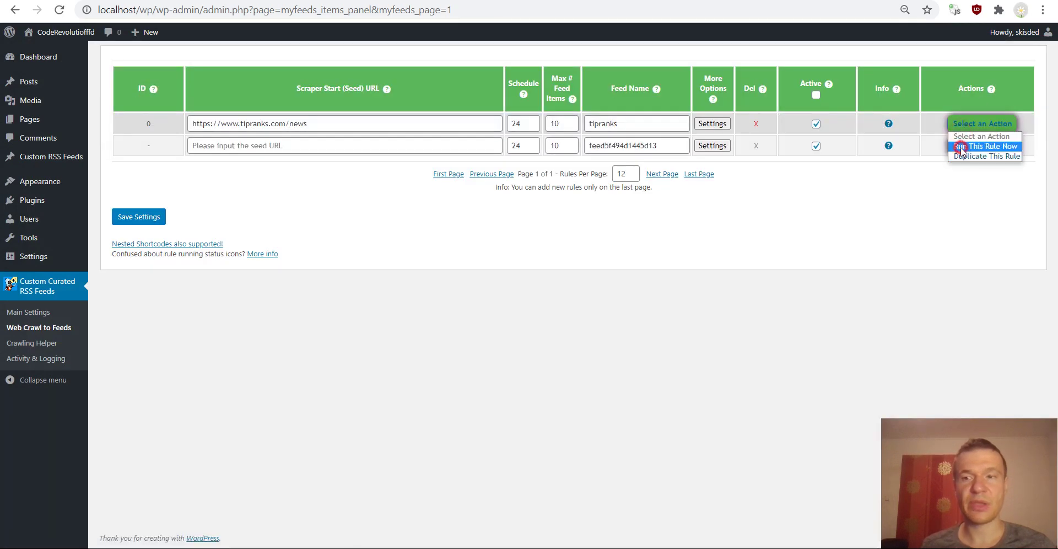
left_click(963, 154)
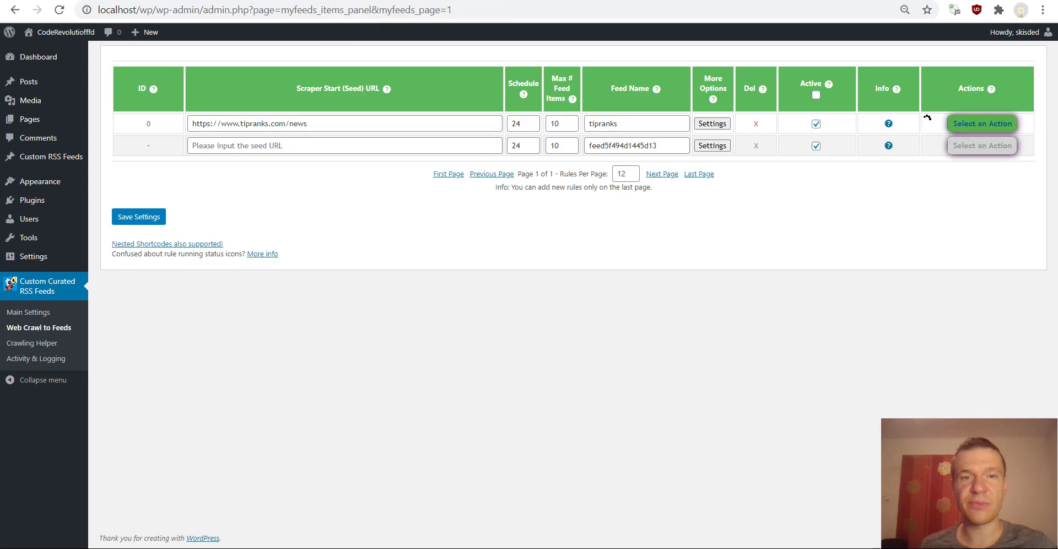
scroll(335, 325, "up", 5)
scroll(335, 324, "up", 3)
key("alt+Tab")
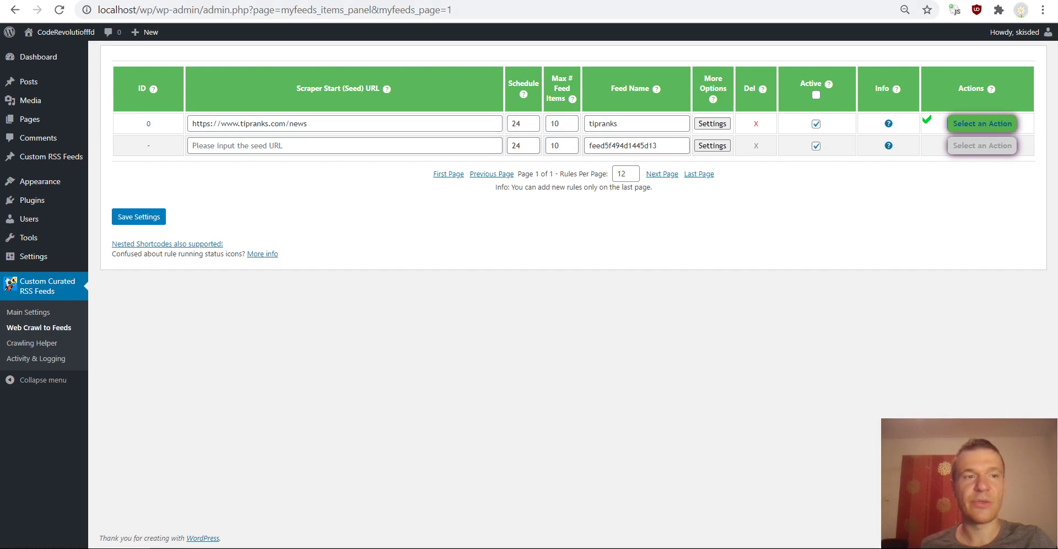
left_click(59, 11)
mouse_move(887, 123)
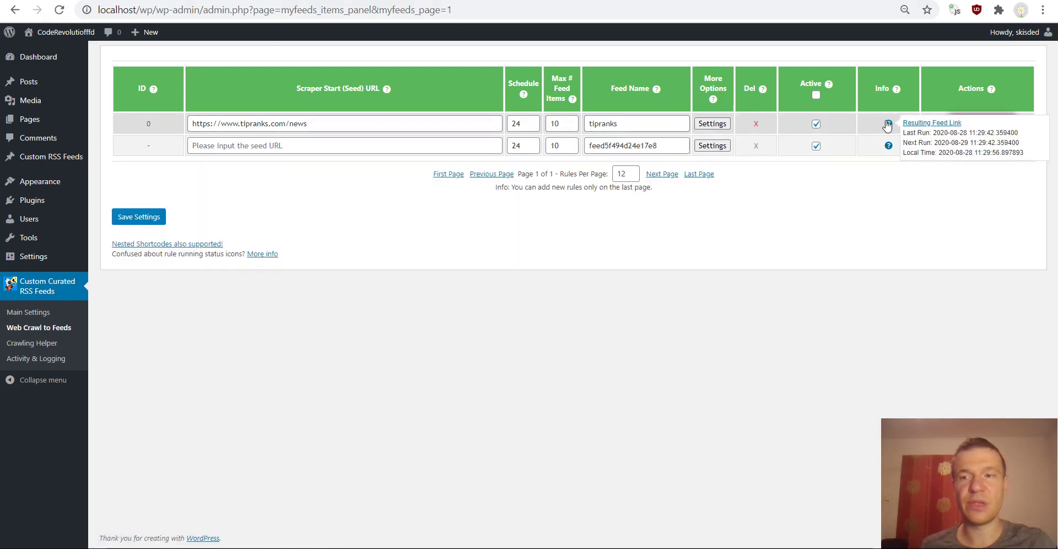
left_click(925, 123)
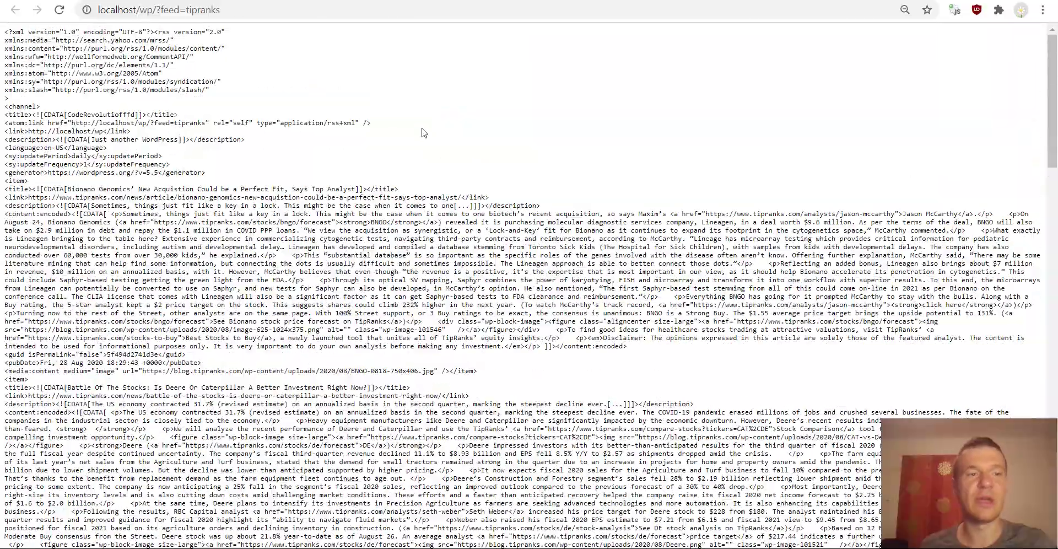
key("ctrl+w")
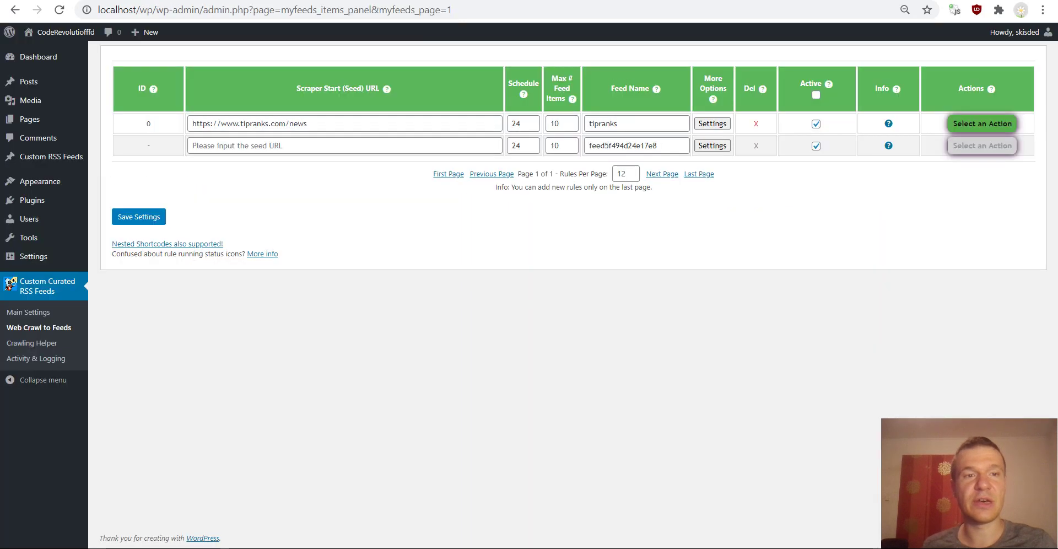